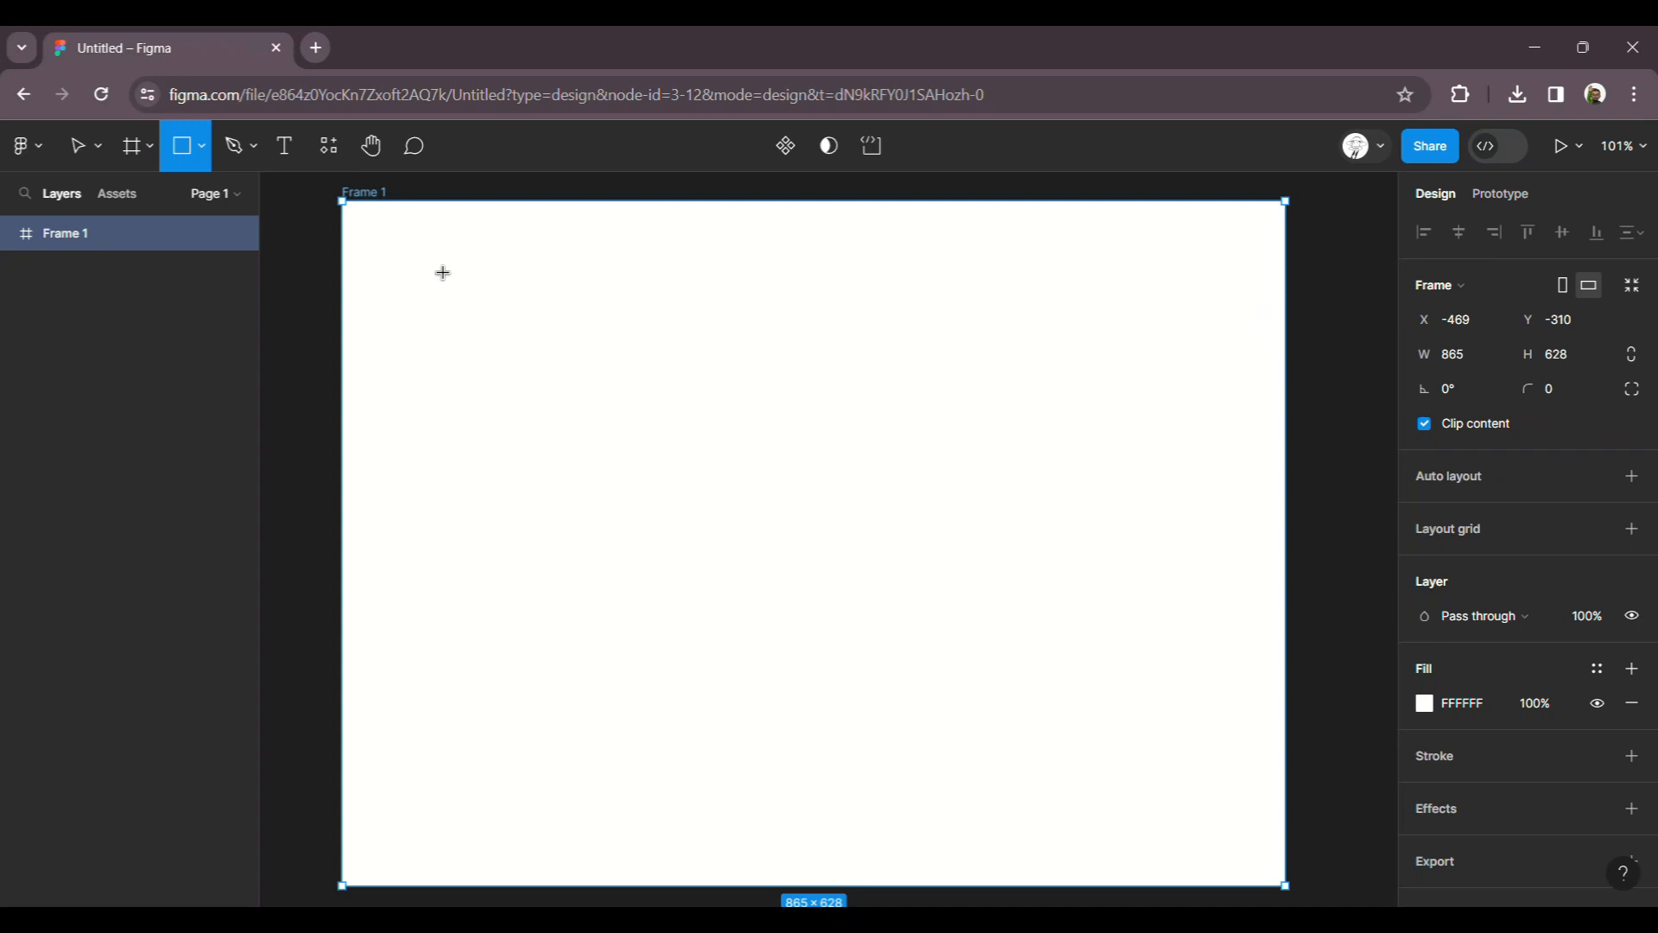
Draw a square about 193 × 193 in the frame's upper-left area and a rectangle about 401 × 194 beside it
mouse_move(398, 246)
mouse_down()
mouse_move(596, 385)
mouse_move(612, 429)
mouse_up()
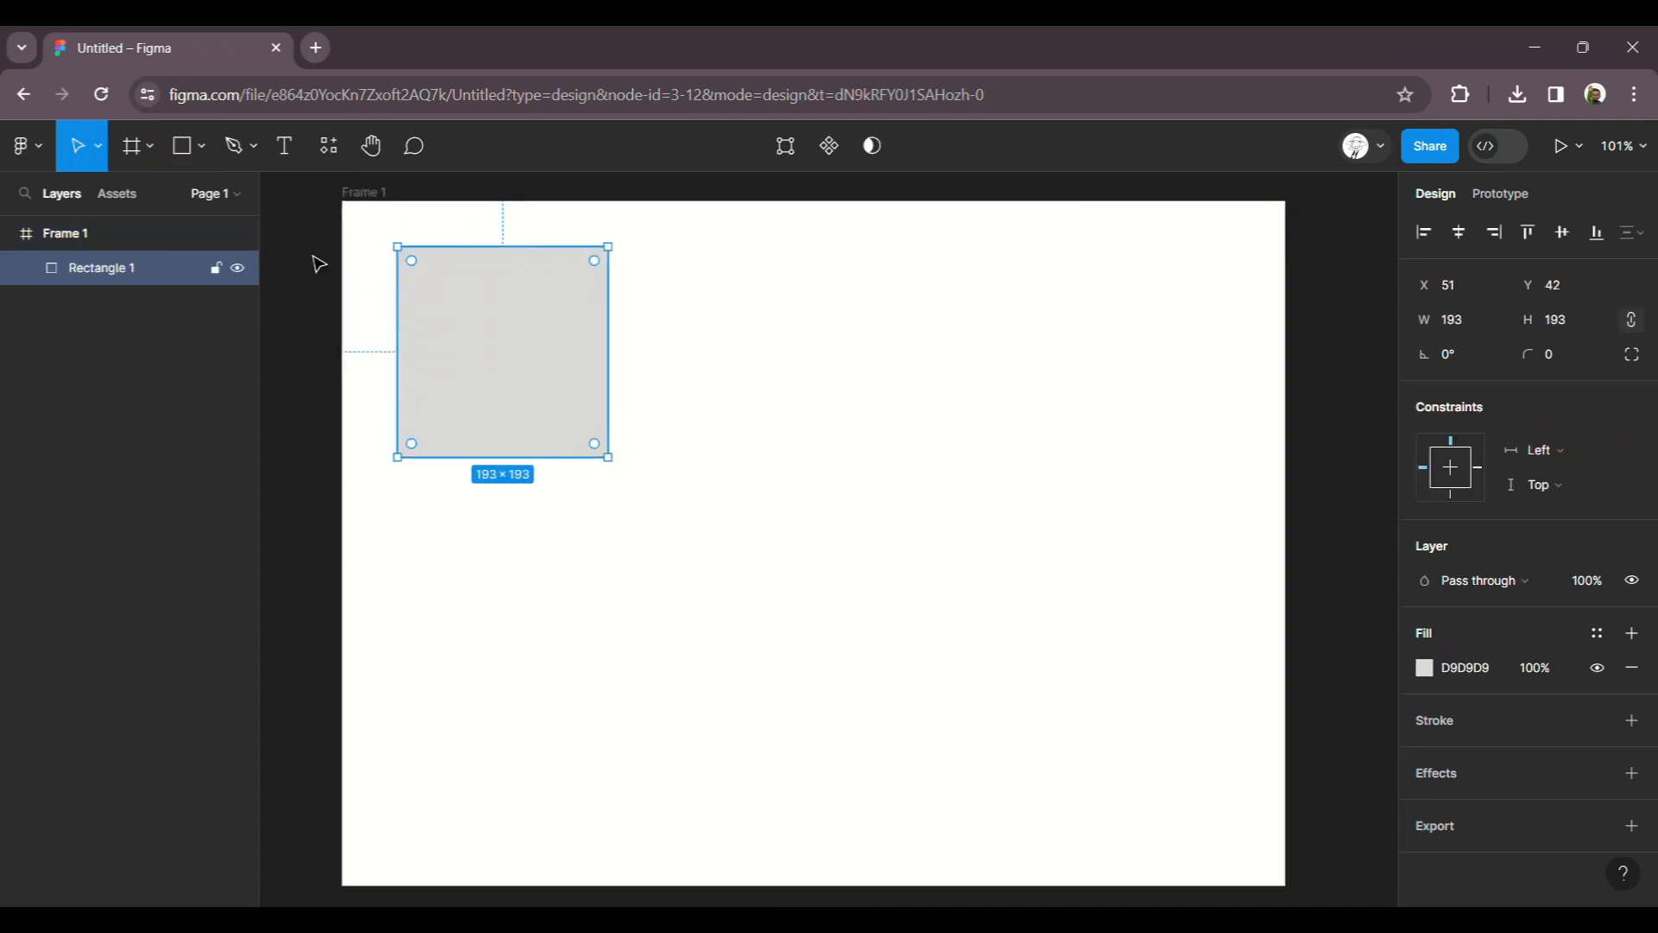
click(194, 159)
click(197, 184)
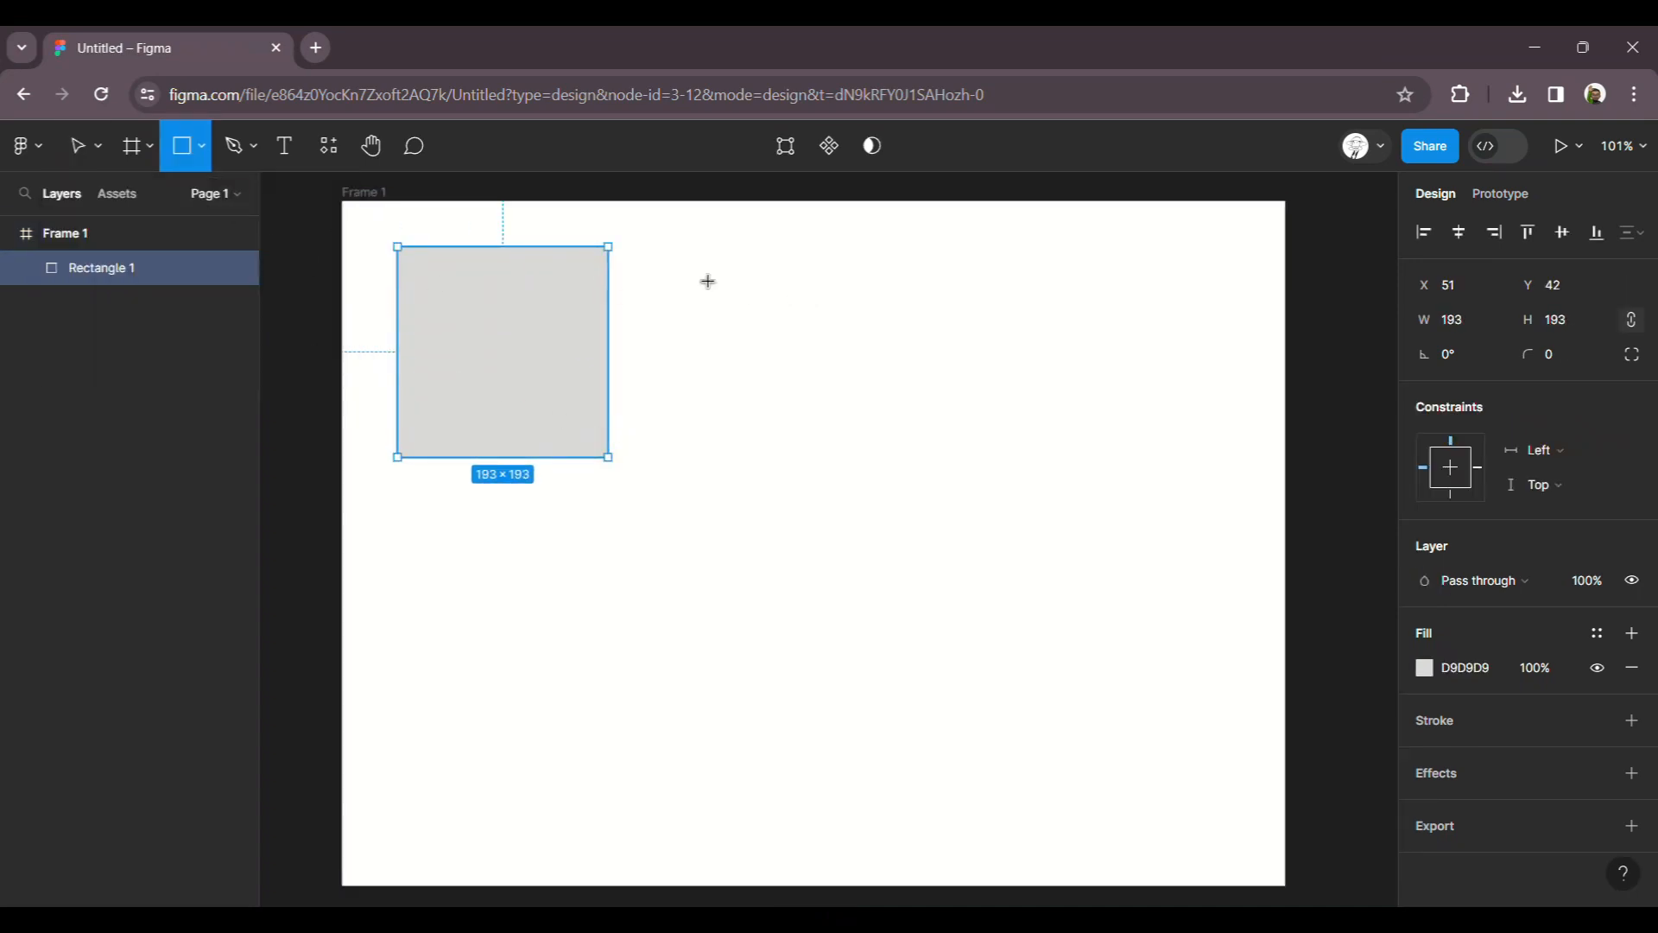
drag(667, 246, 1108, 460)
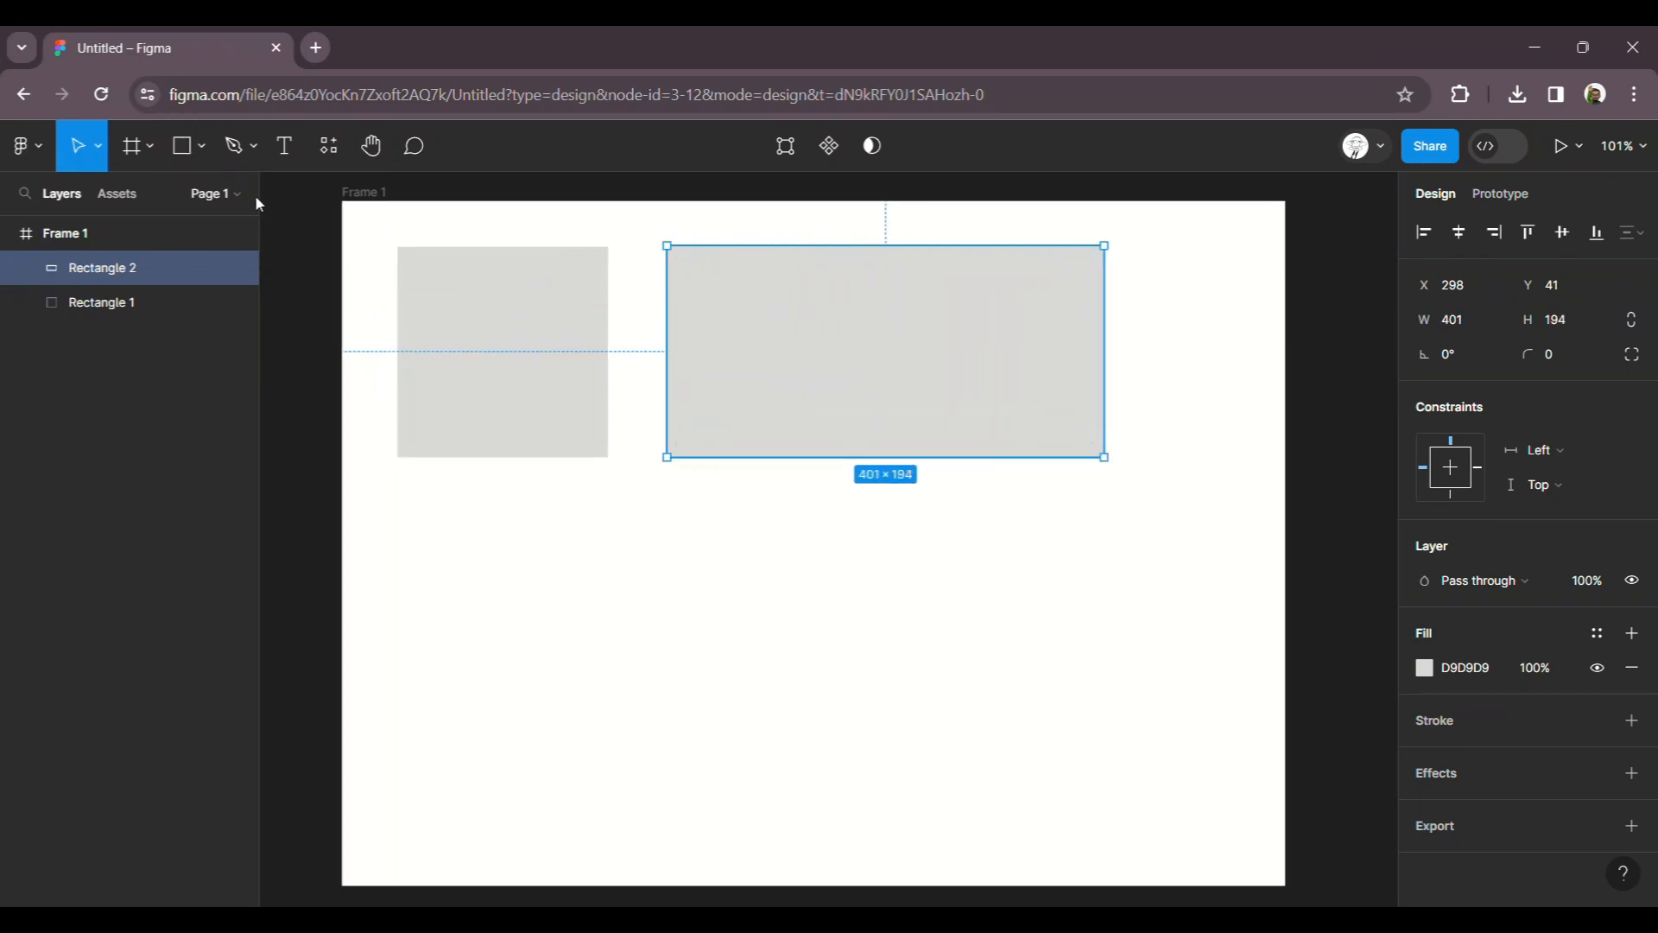
Draw a circle about 138 × 138 below the square
click(181, 146)
click(202, 146)
click(165, 269)
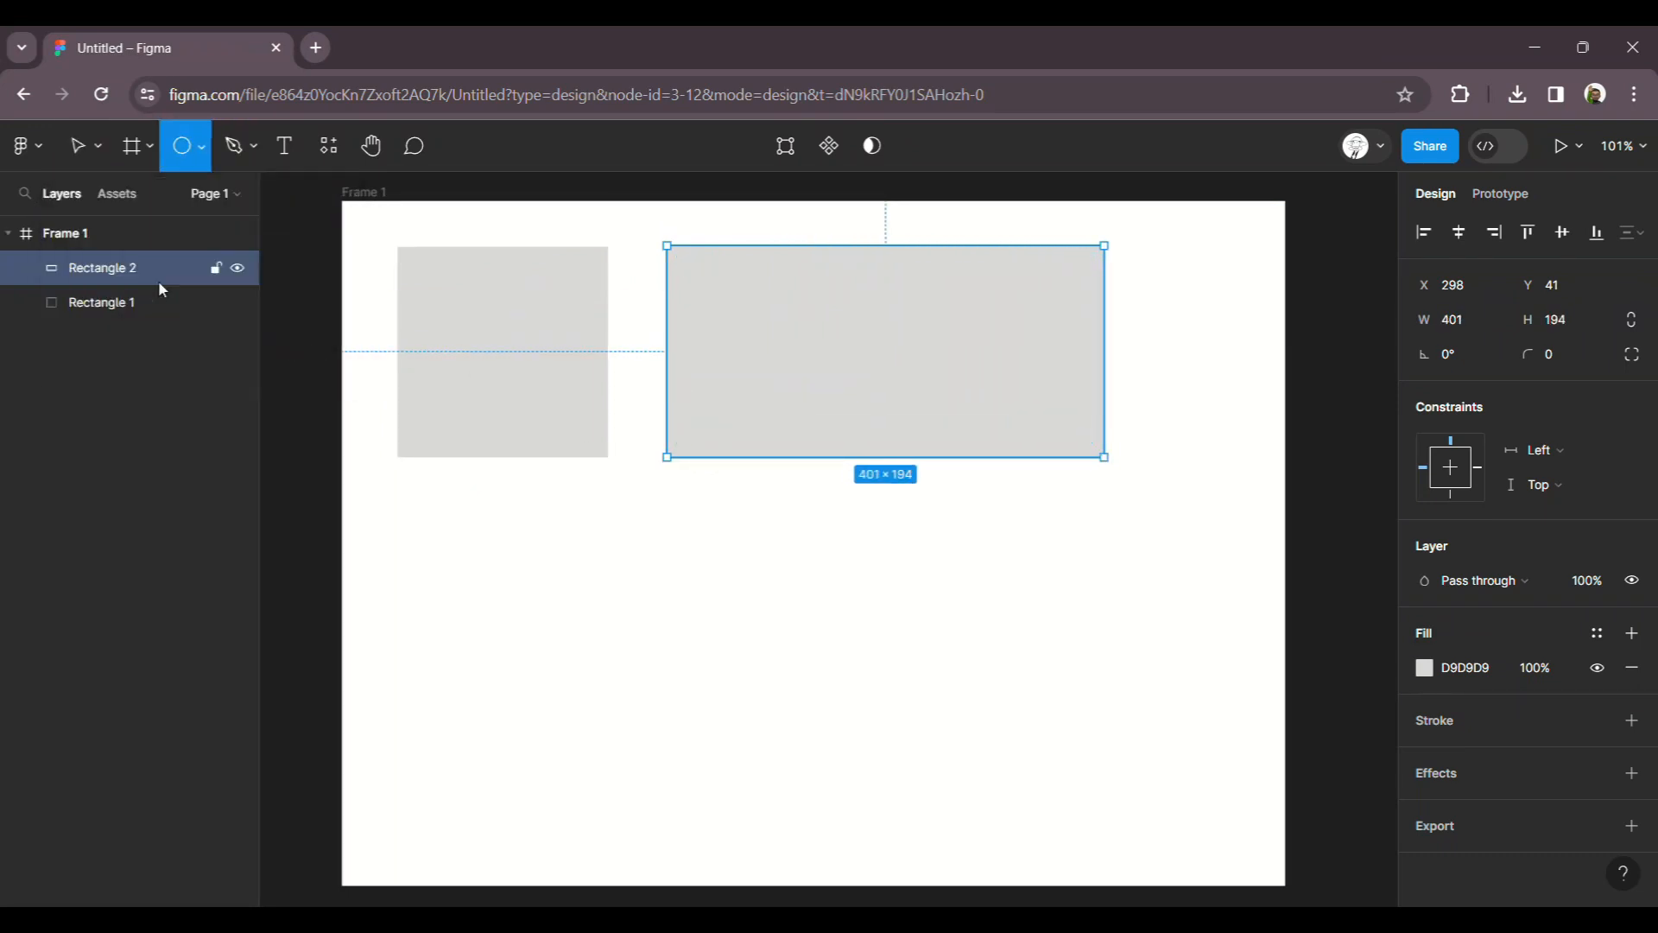
drag(413, 527, 565, 678)
click(666, 633)
click(536, 616)
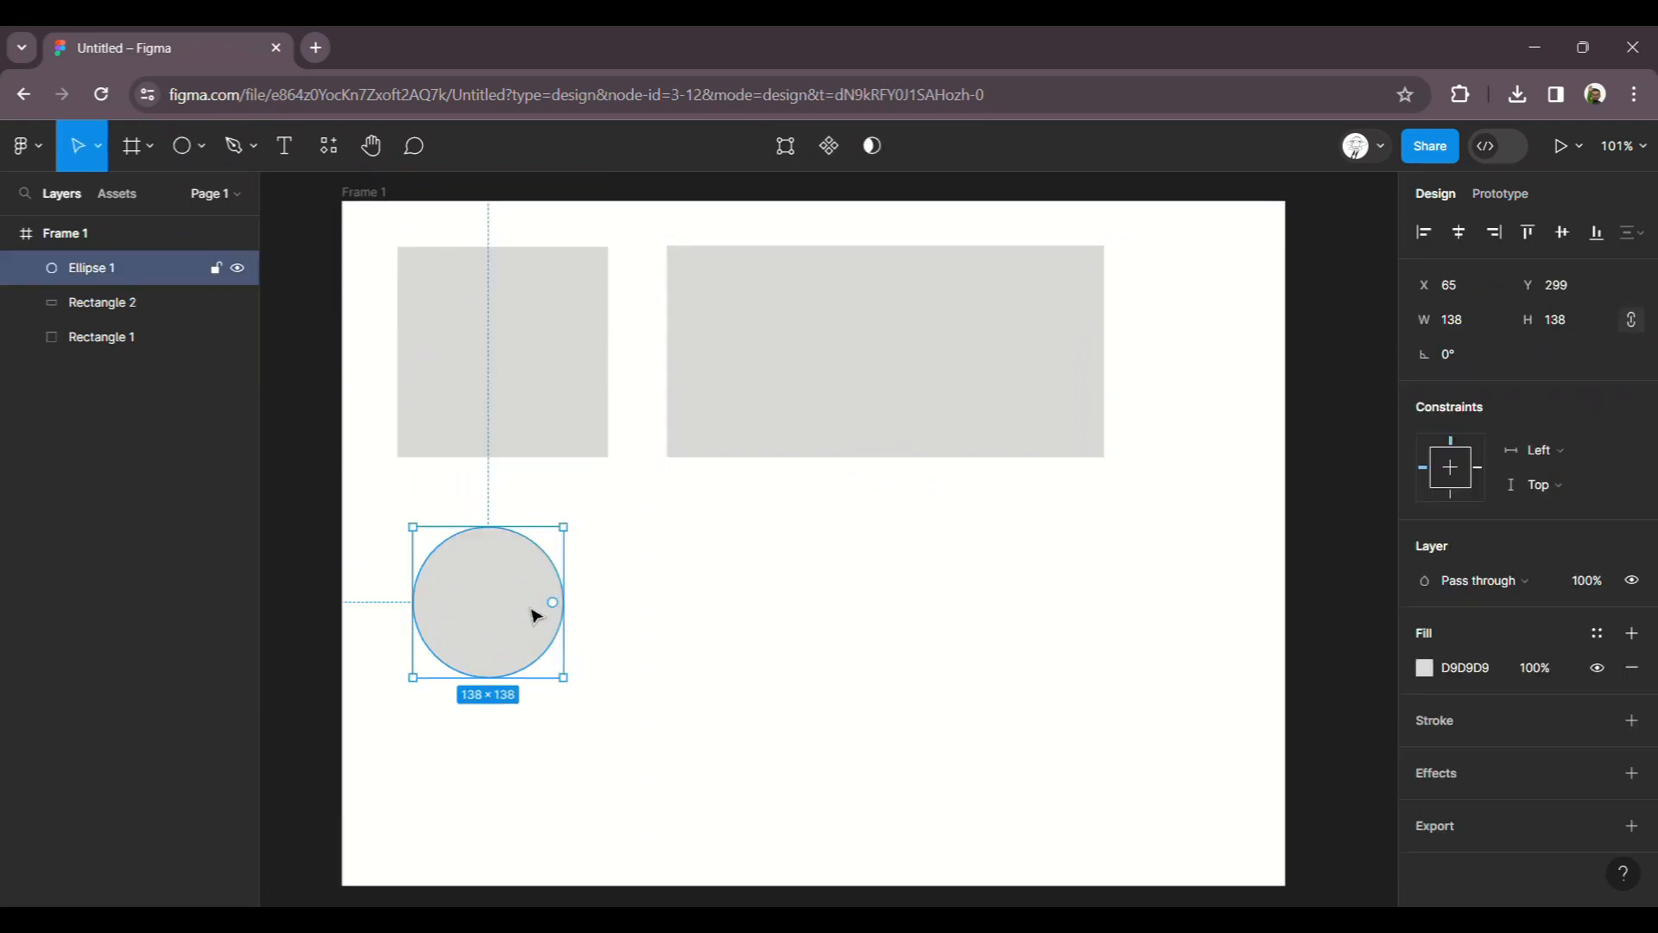
Duplicate the circle three times to form an evenly spaced horizontal row of four
key(ctrl+d)
drag(535, 616, 698, 614)
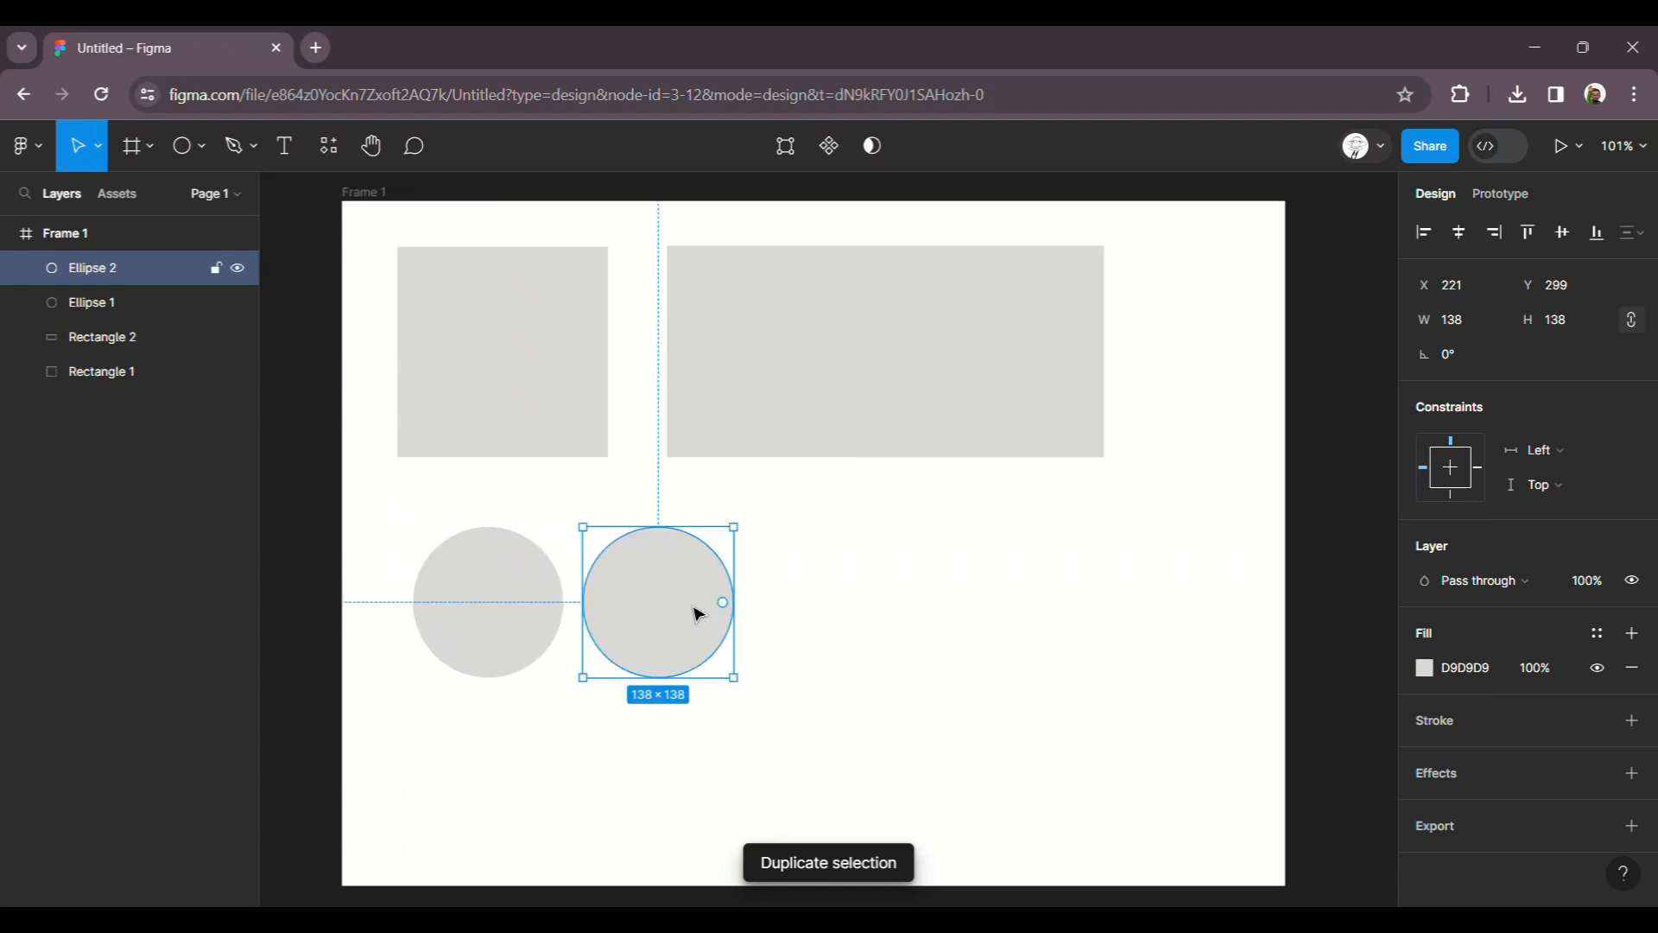
key(ctrl+d)
key(ctrl+d)
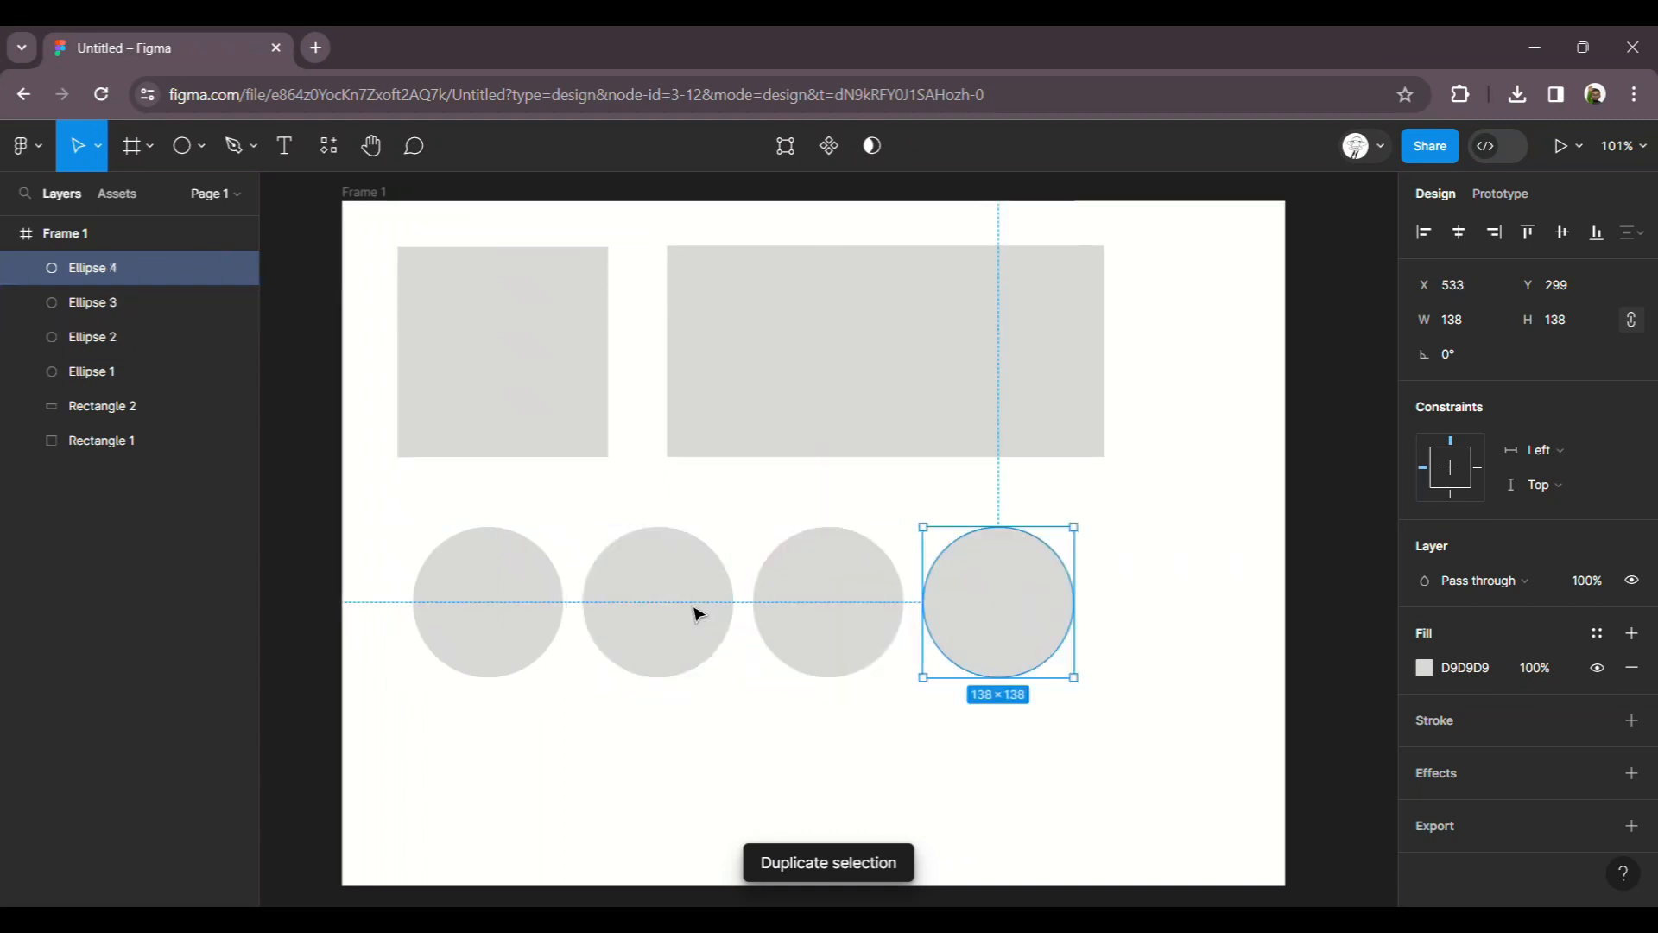
click(1159, 544)
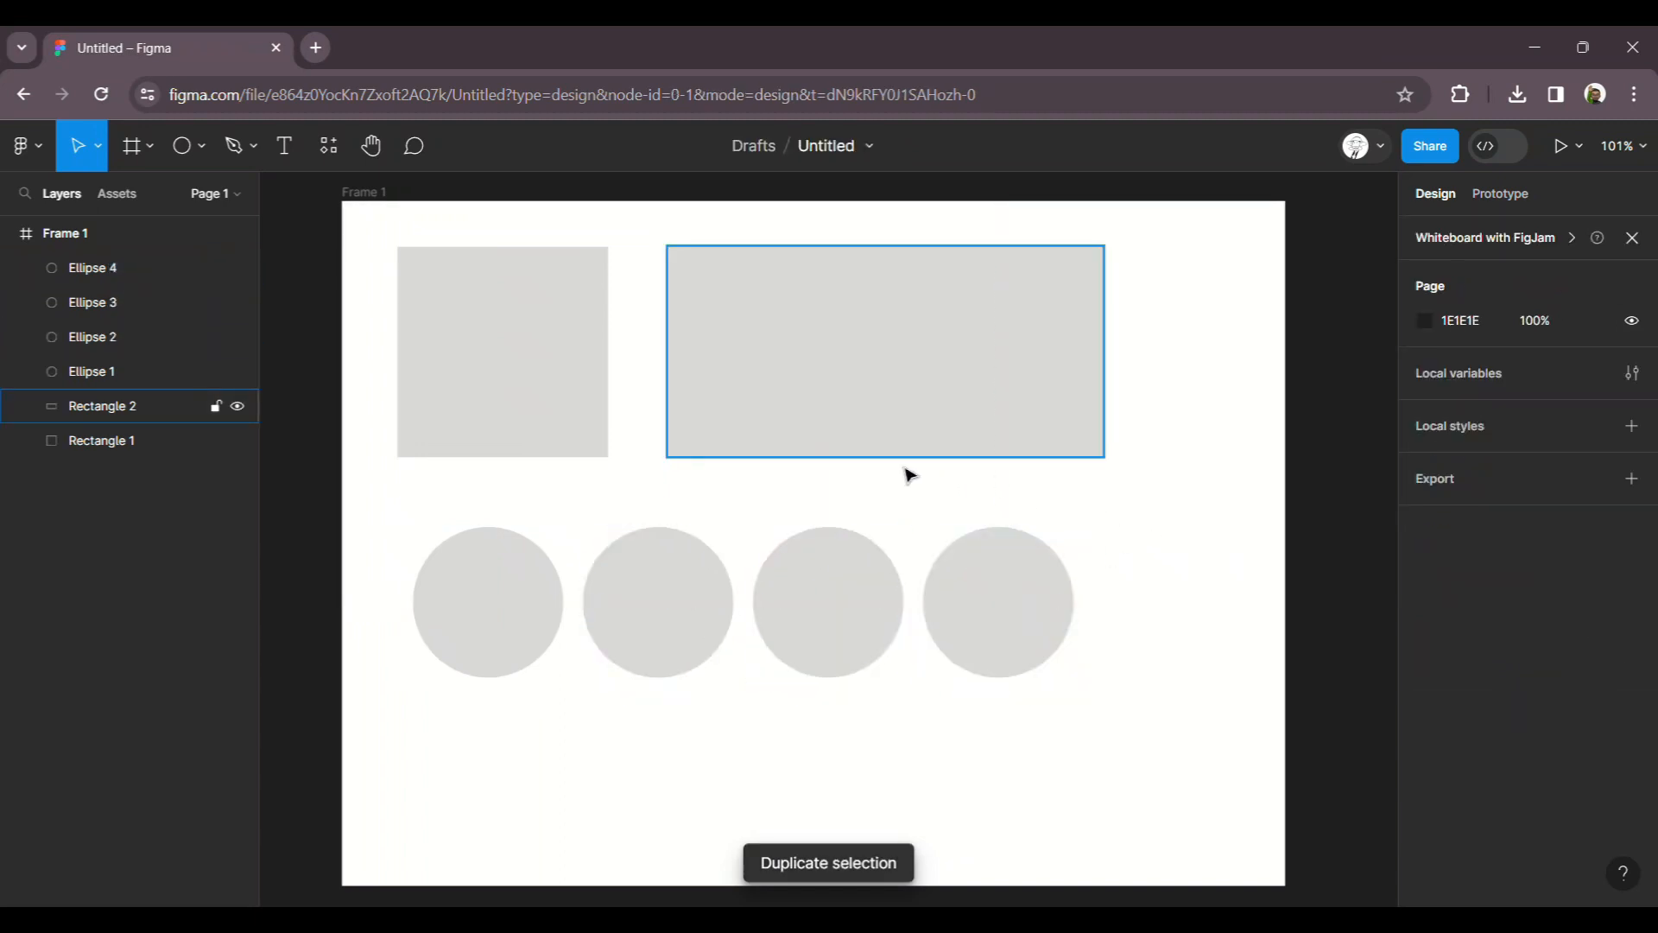
Open Unsplash in a new browser tab and download the photo of the long-horned antelope
click(521, 371)
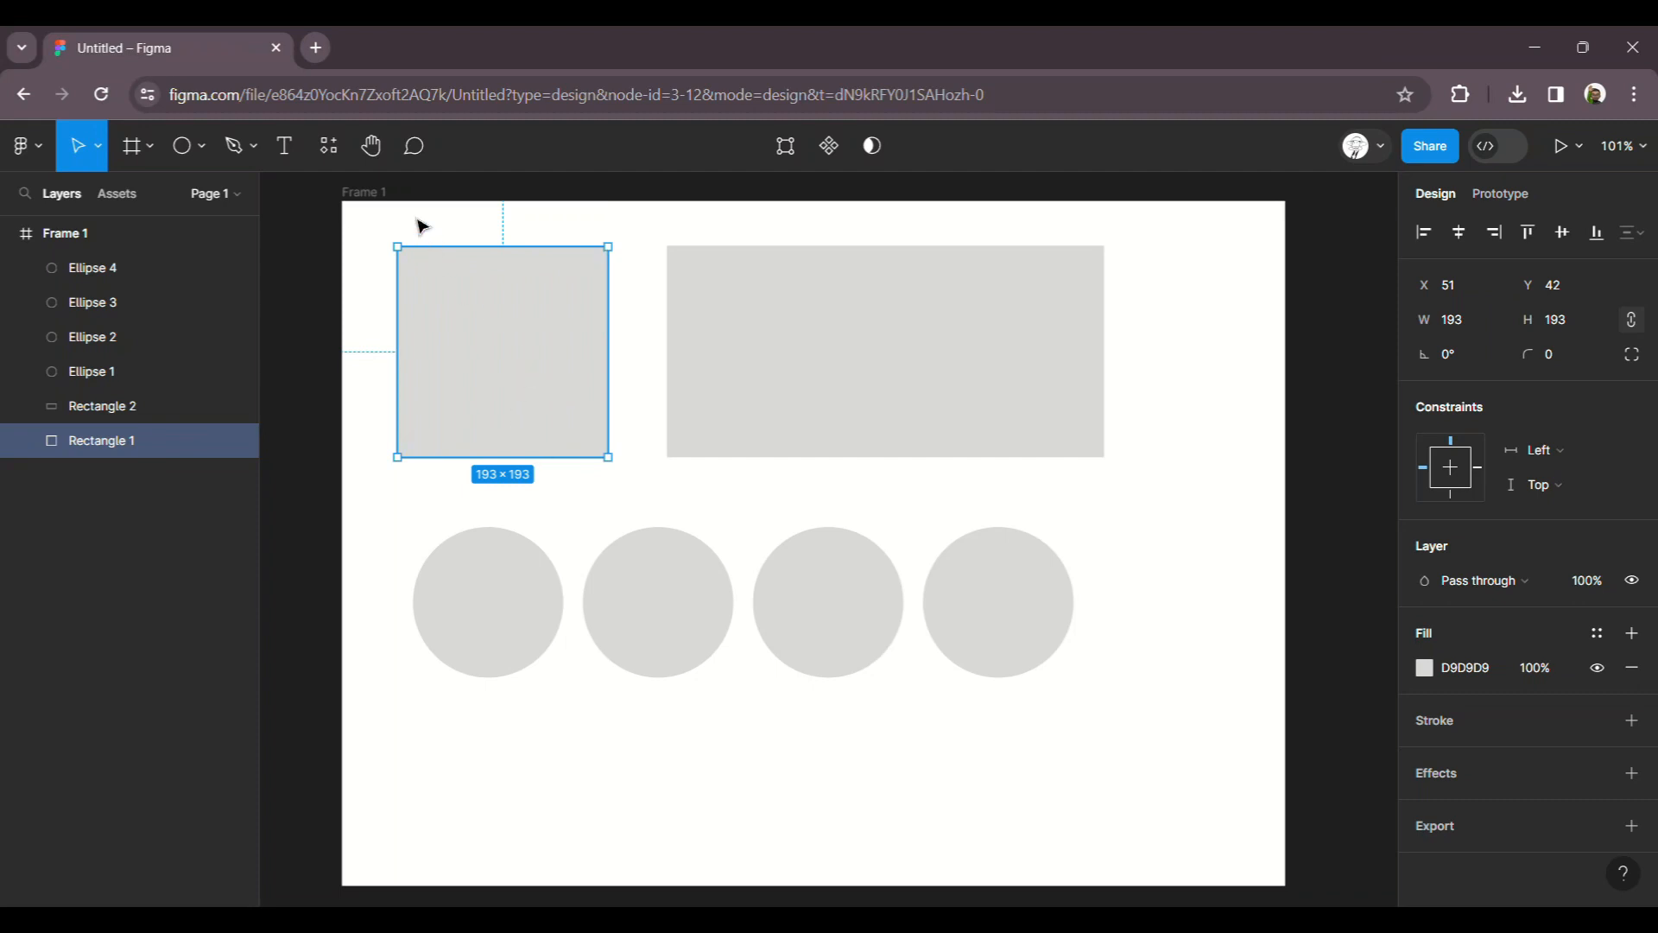
click(317, 48)
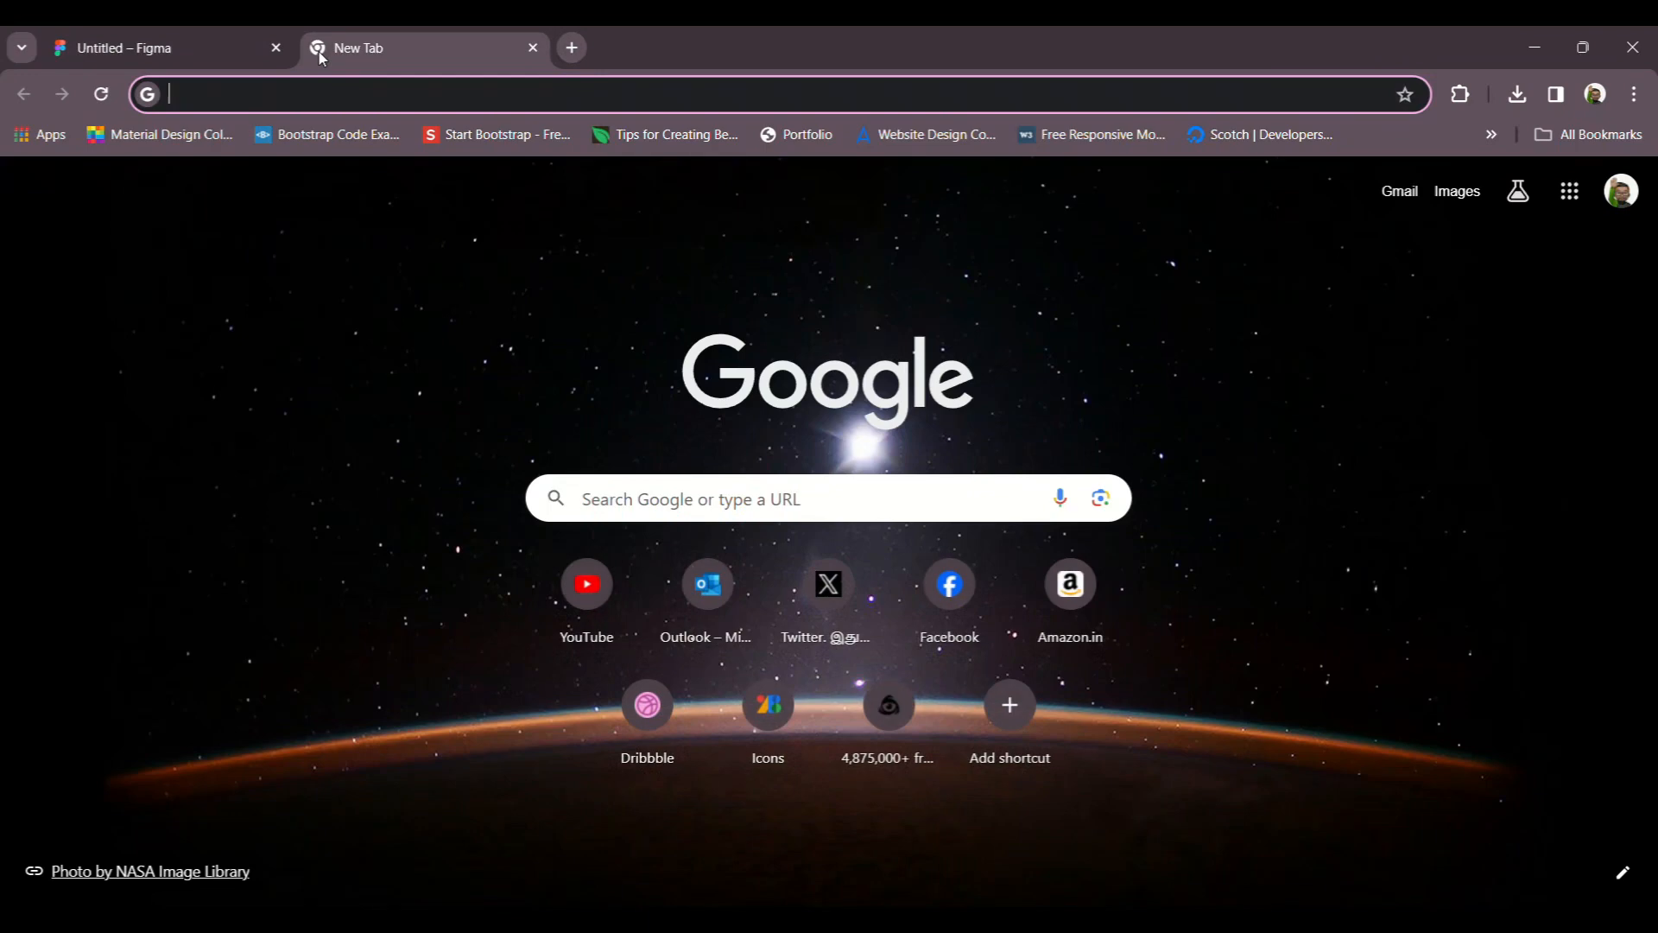
text(uns)
key(Return)
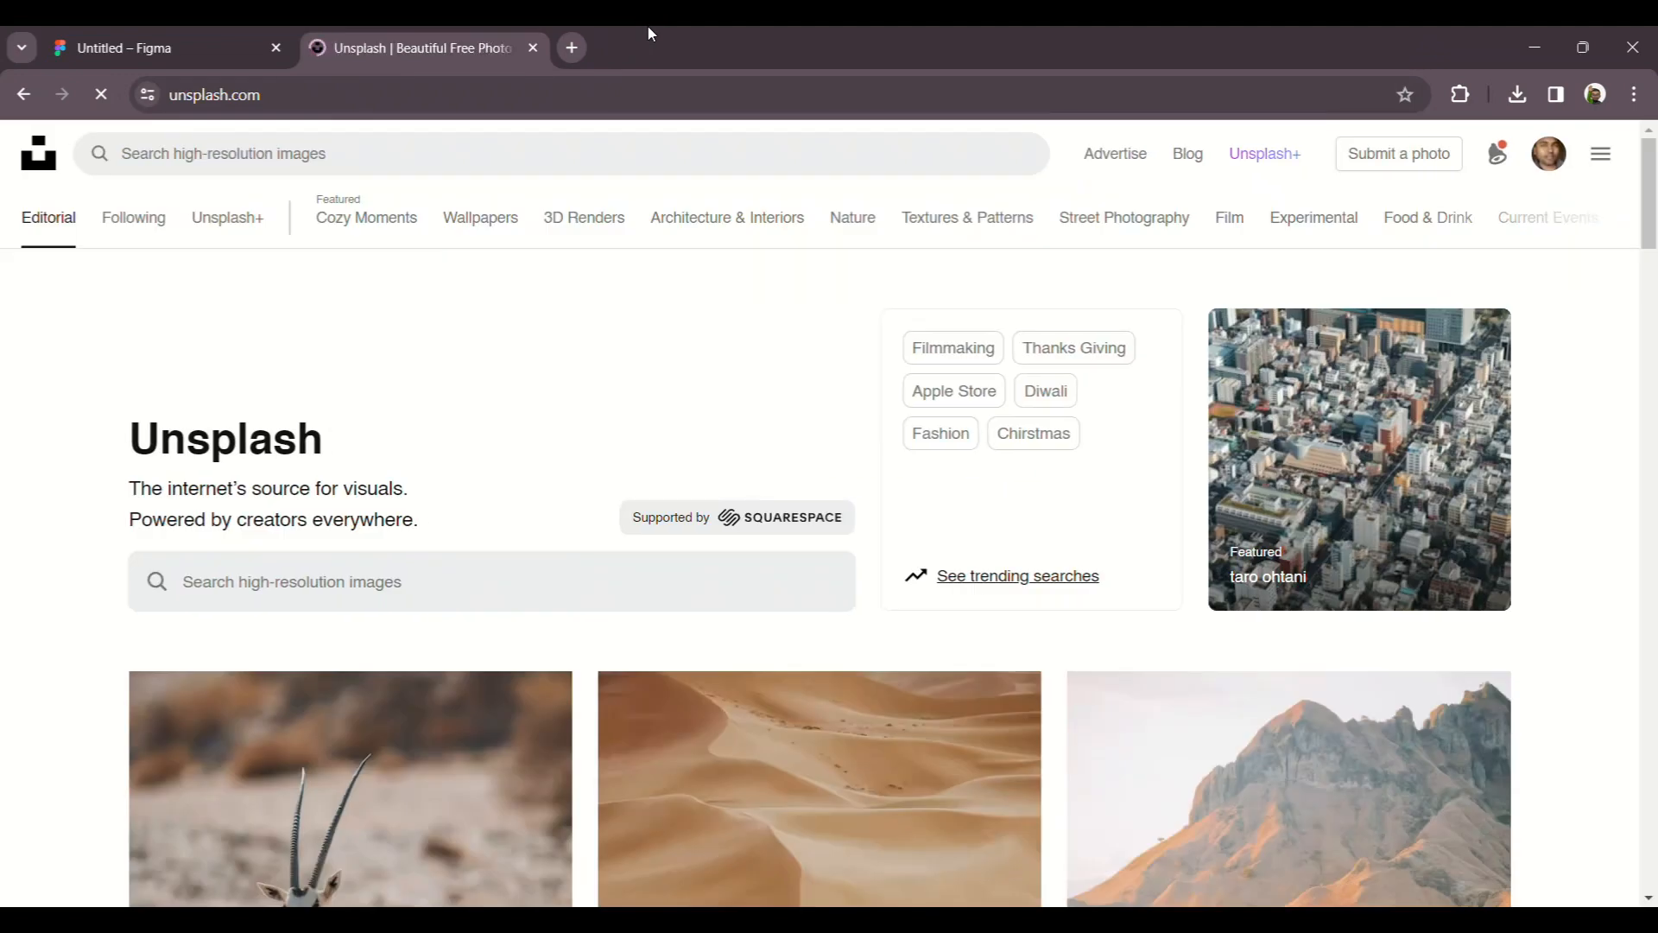
scroll(567, 470, down, 5)
click(528, 753)
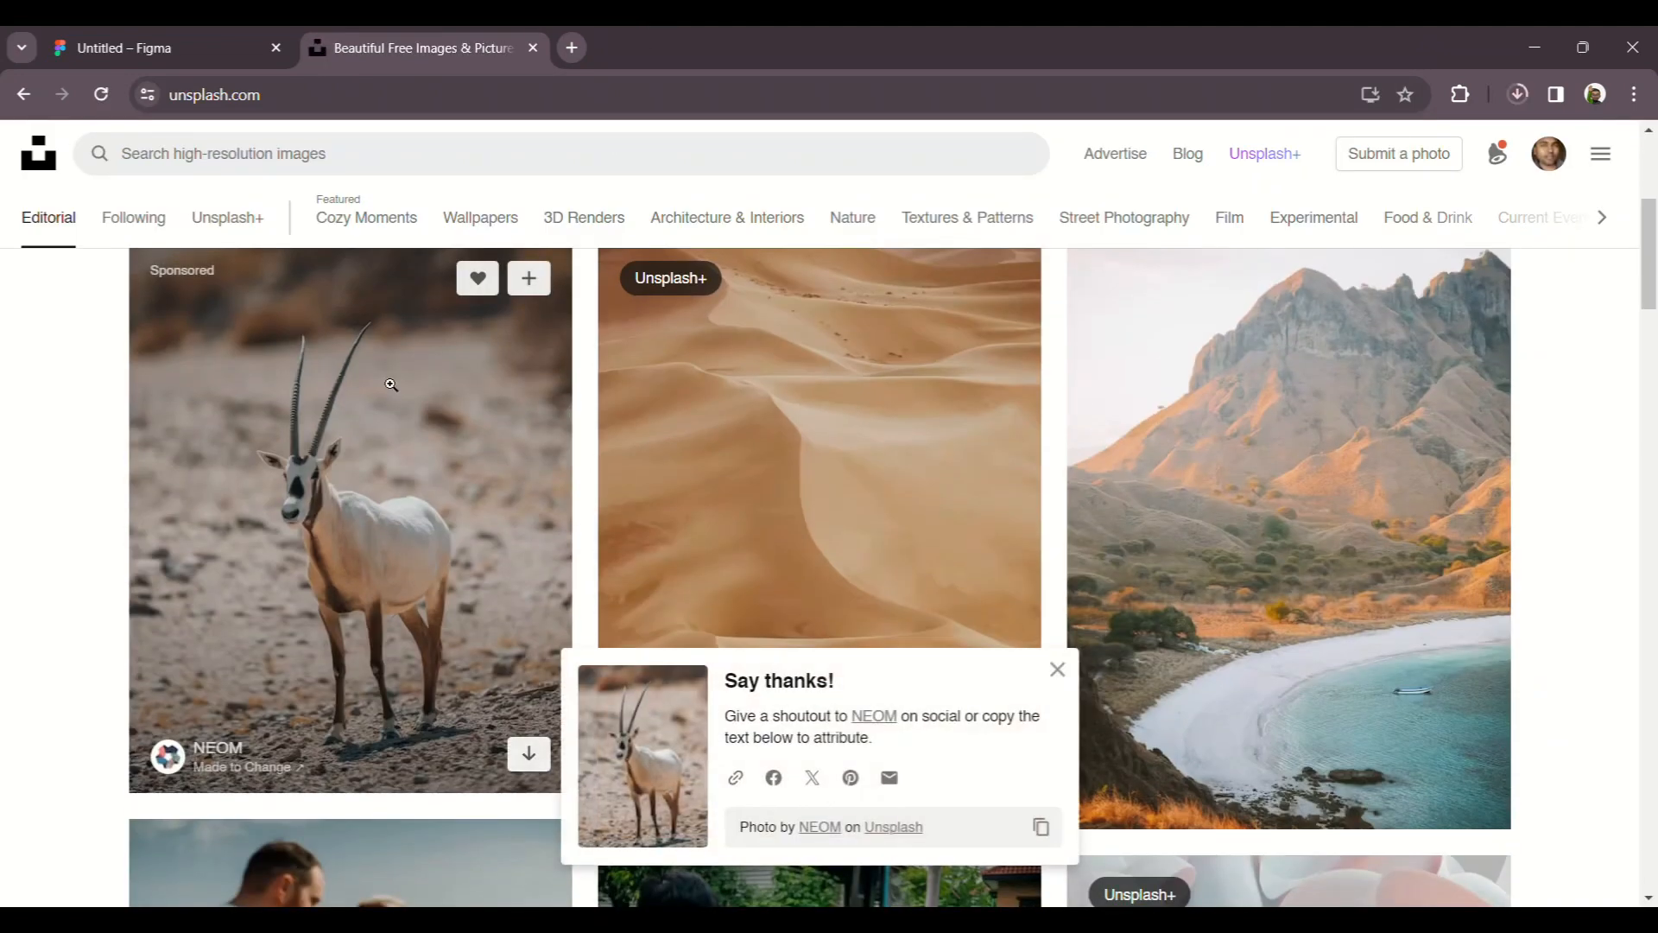
Switch back to Figma, import the downloaded antelope photo into the frame and scale it down to about 233 × 290
click(197, 34)
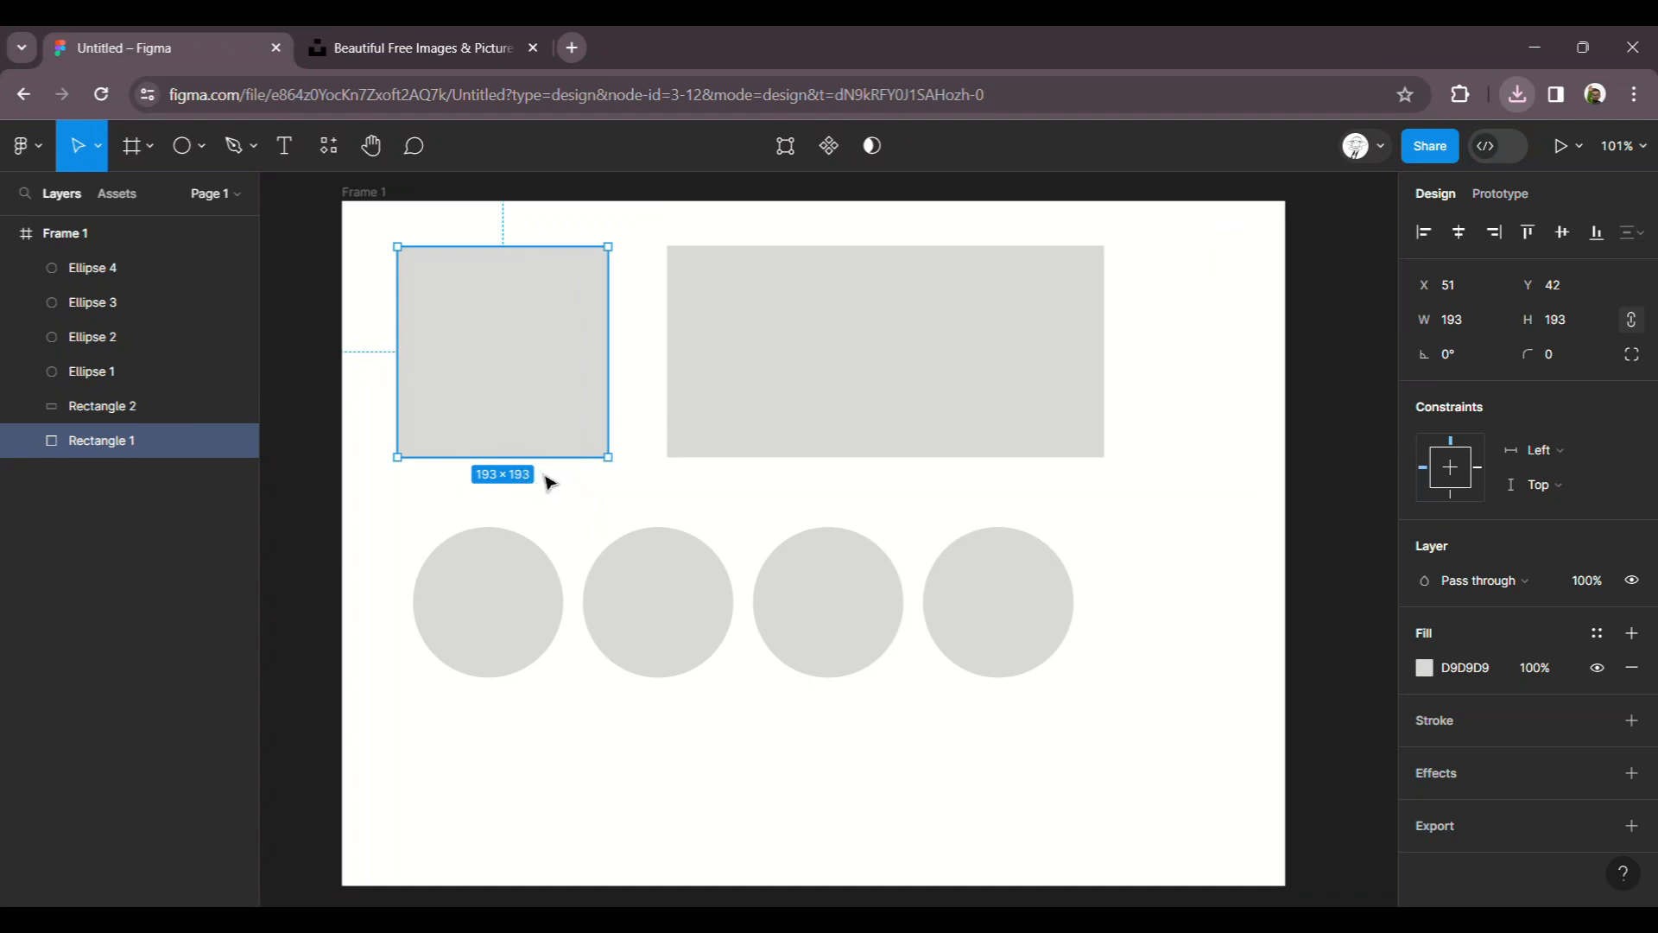
drag(550, 482, 549, 481)
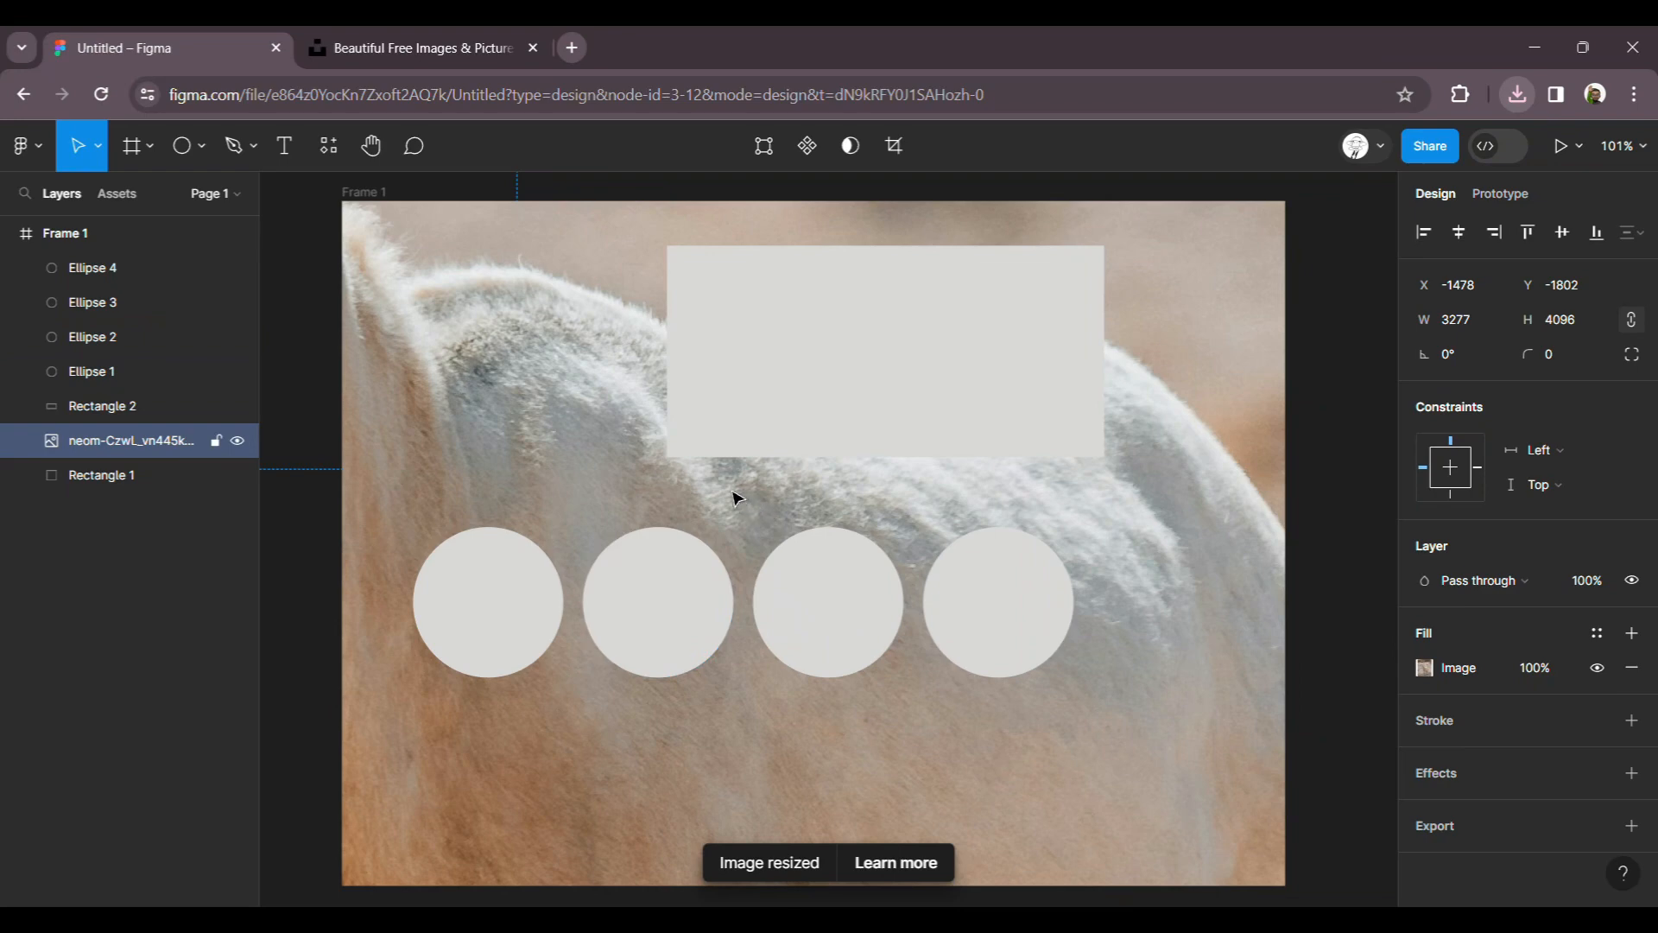
ctrl+scroll(737, 498, down, 5)
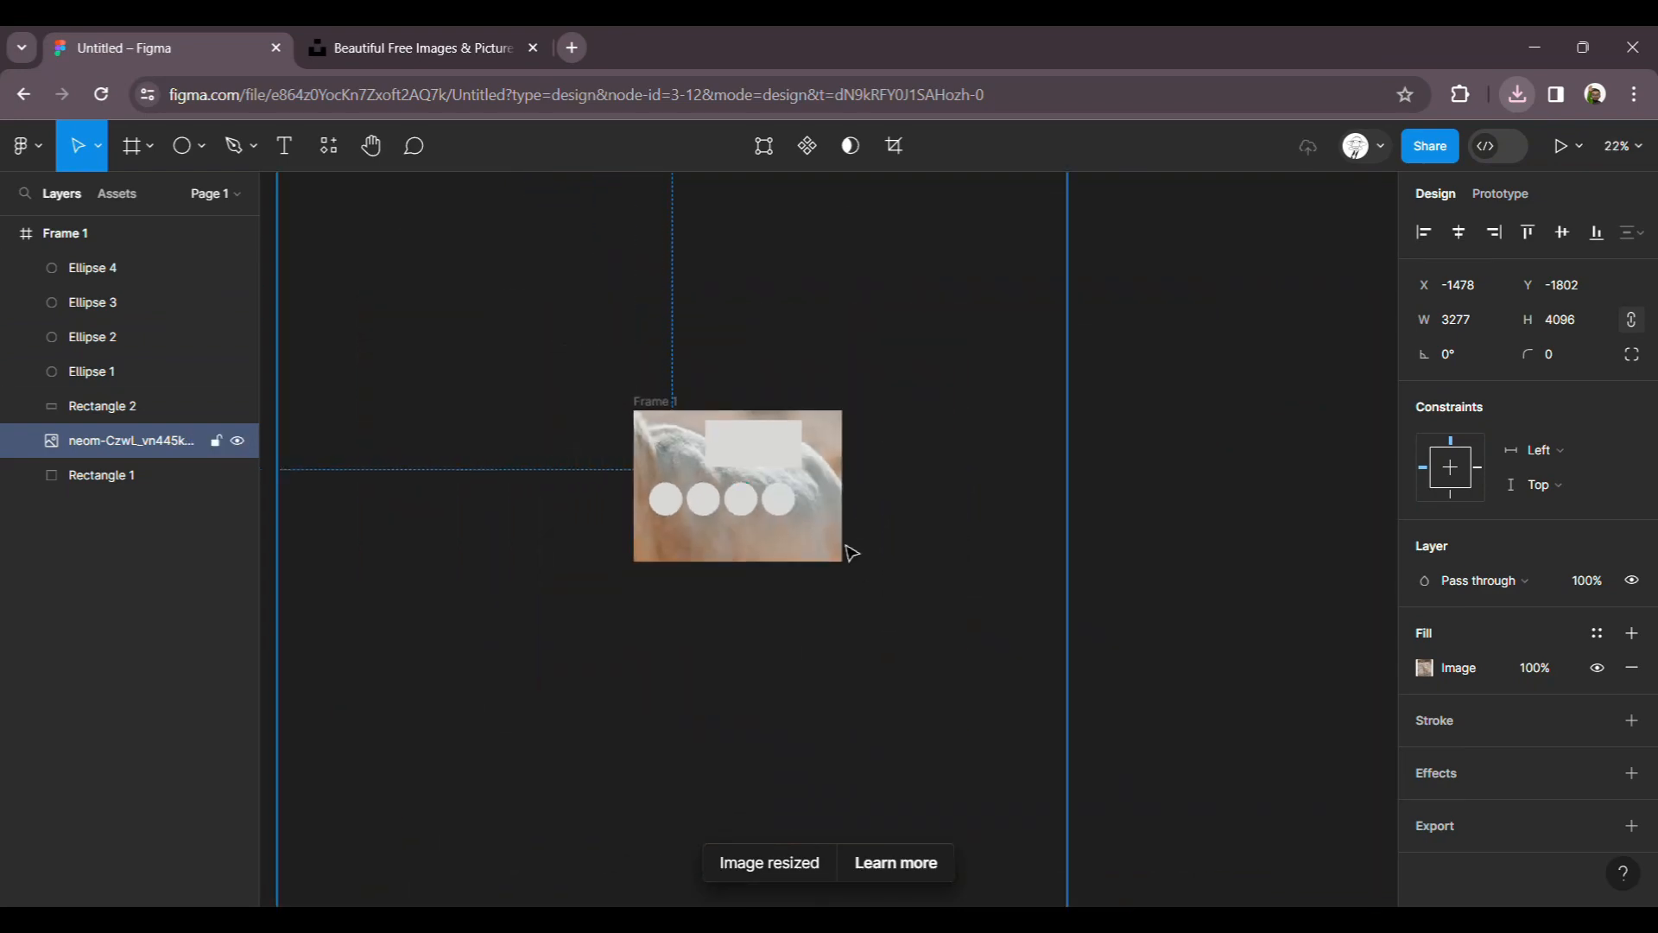
scroll(985, 544, up, 4)
drag(1079, 514, 778, 609)
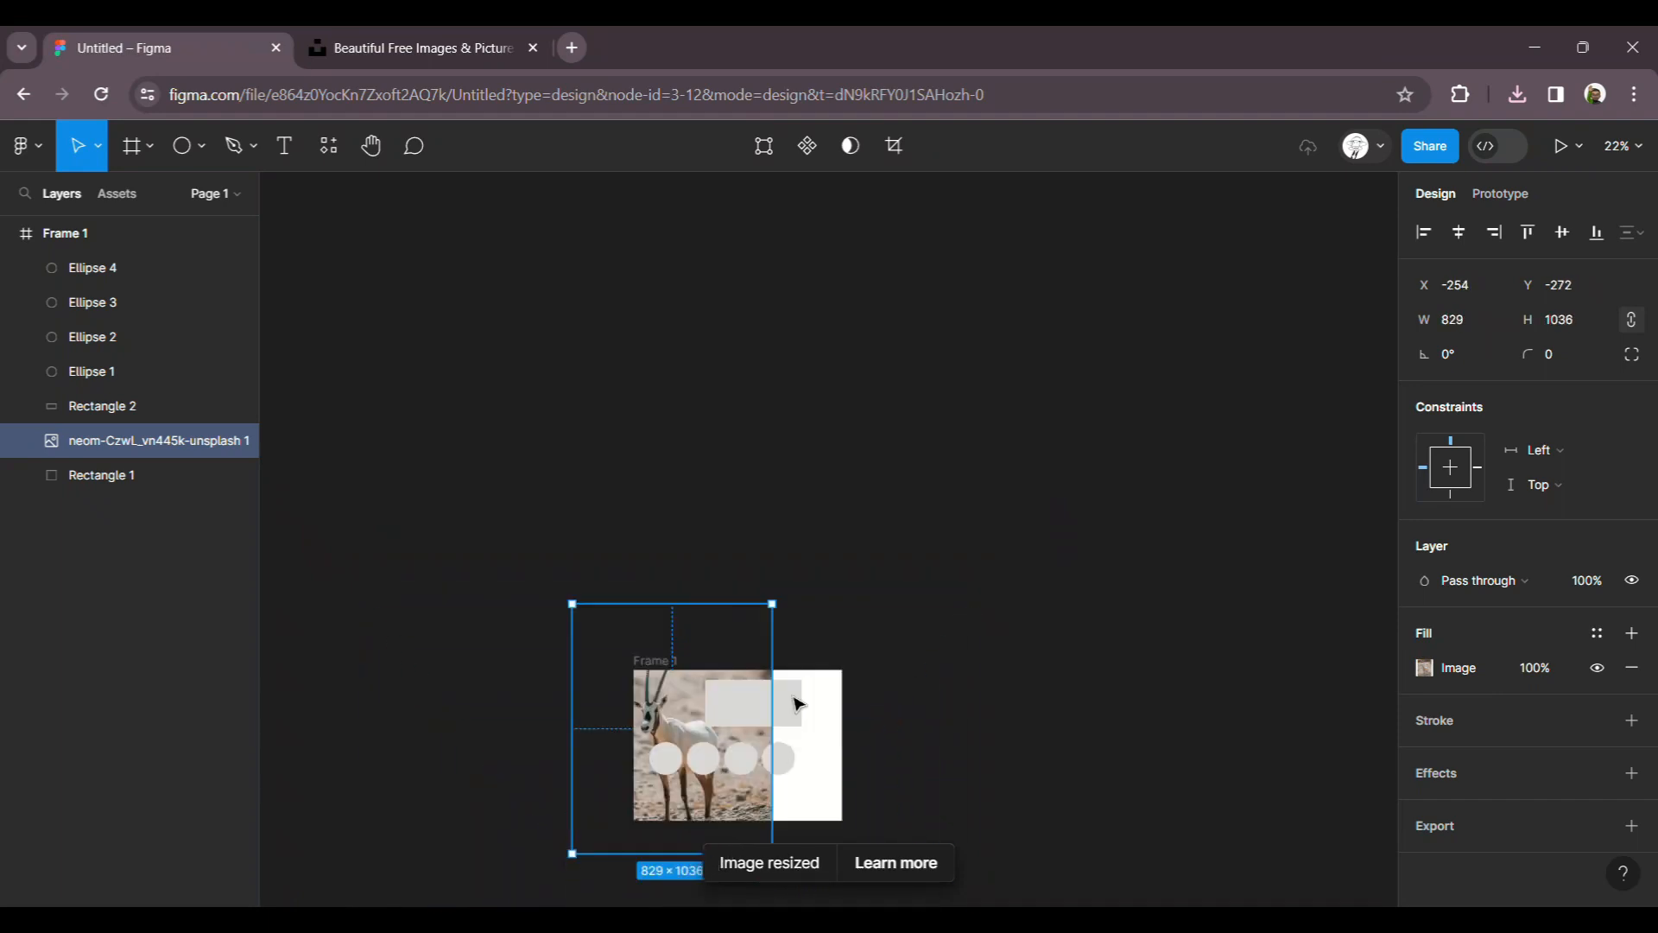
scroll(799, 704, down, 3)
drag(778, 726, 680, 611)
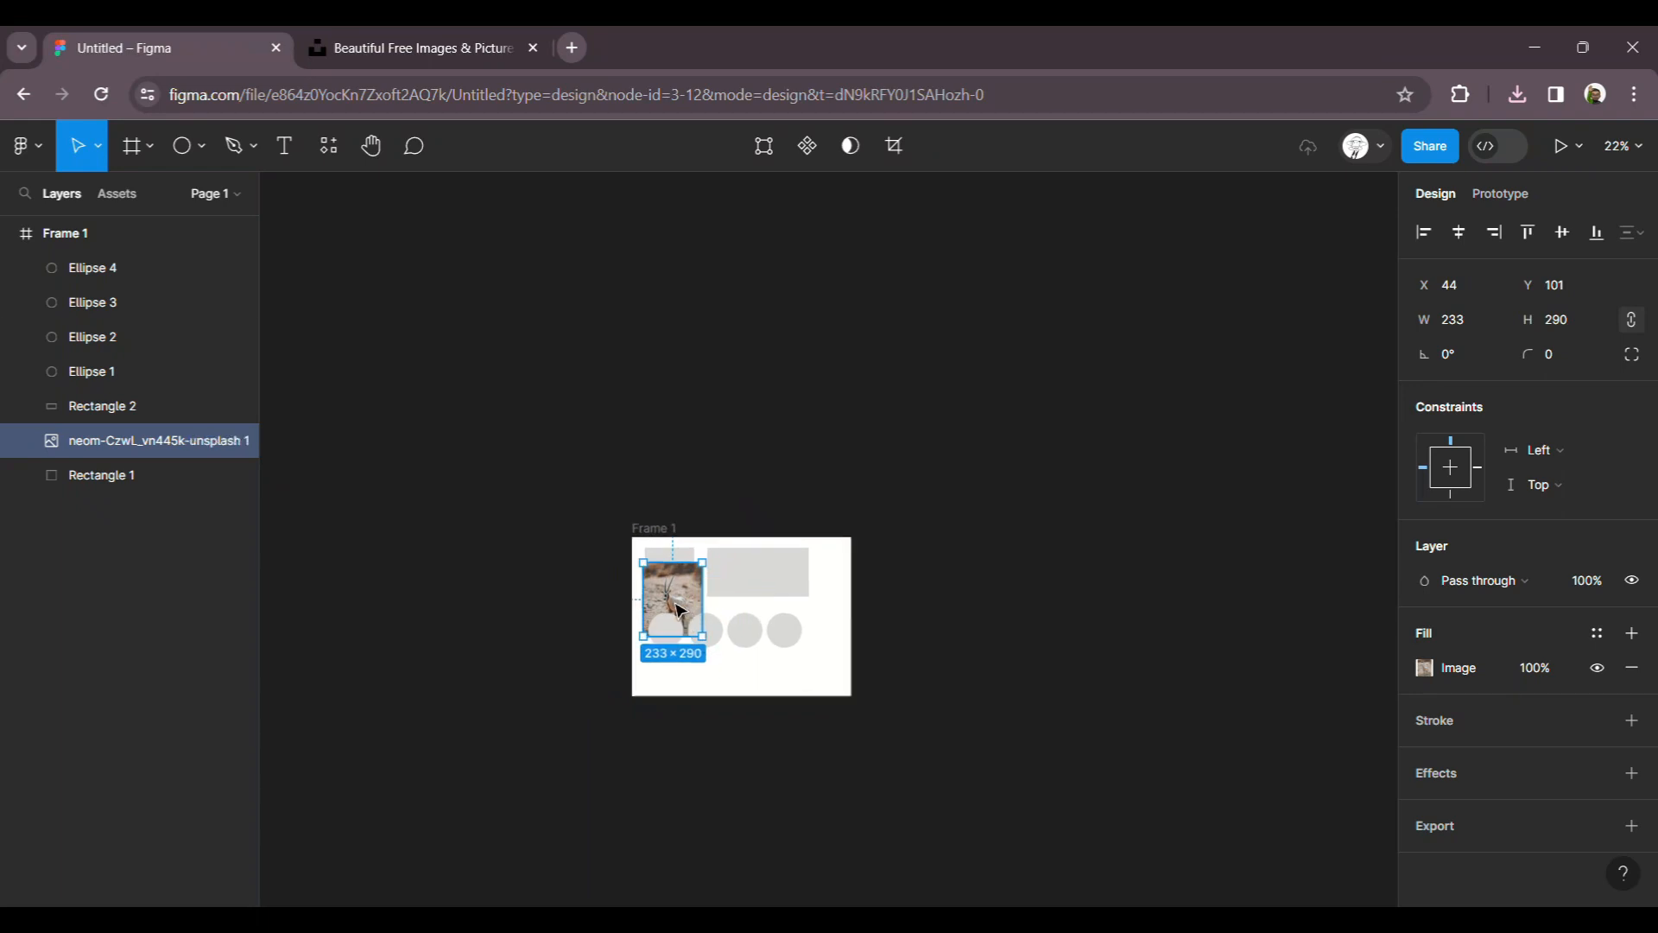
Position the antelope photo over the square so that it covers the square completely
scroll(680, 610, up, 8)
drag(716, 504, 821, 415)
drag(730, 468, 609, 445)
click(504, 466)
Mask the antelope photo with the square beneath it using Use as mask
drag(489, 404, 726, 511)
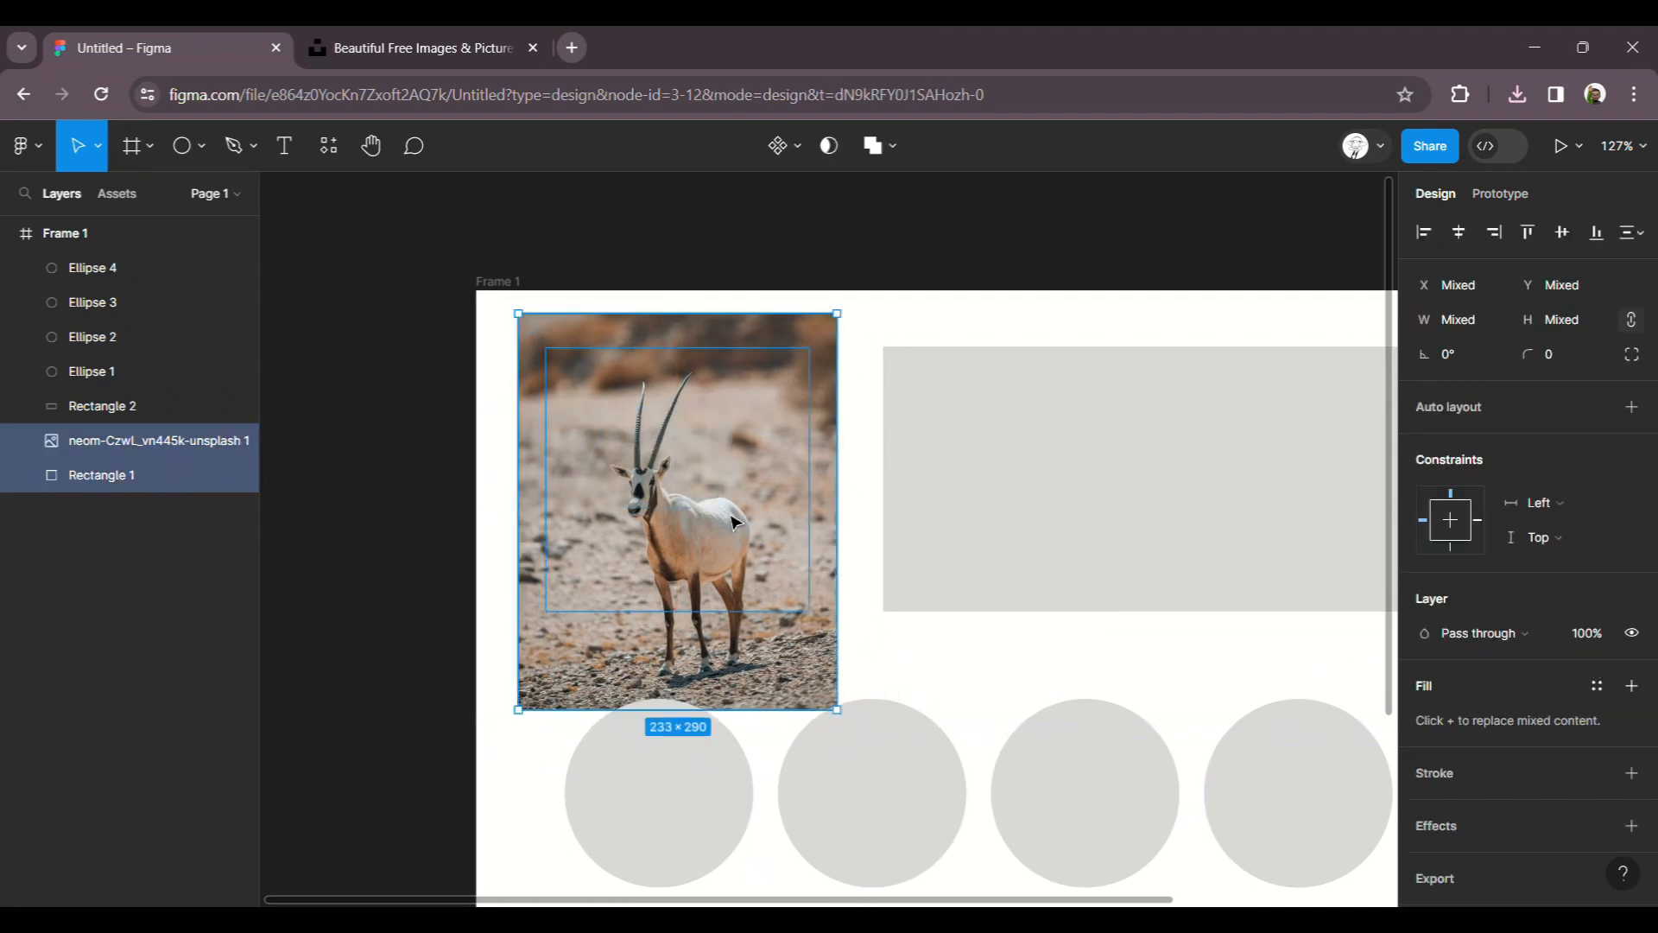
right_click(723, 435)
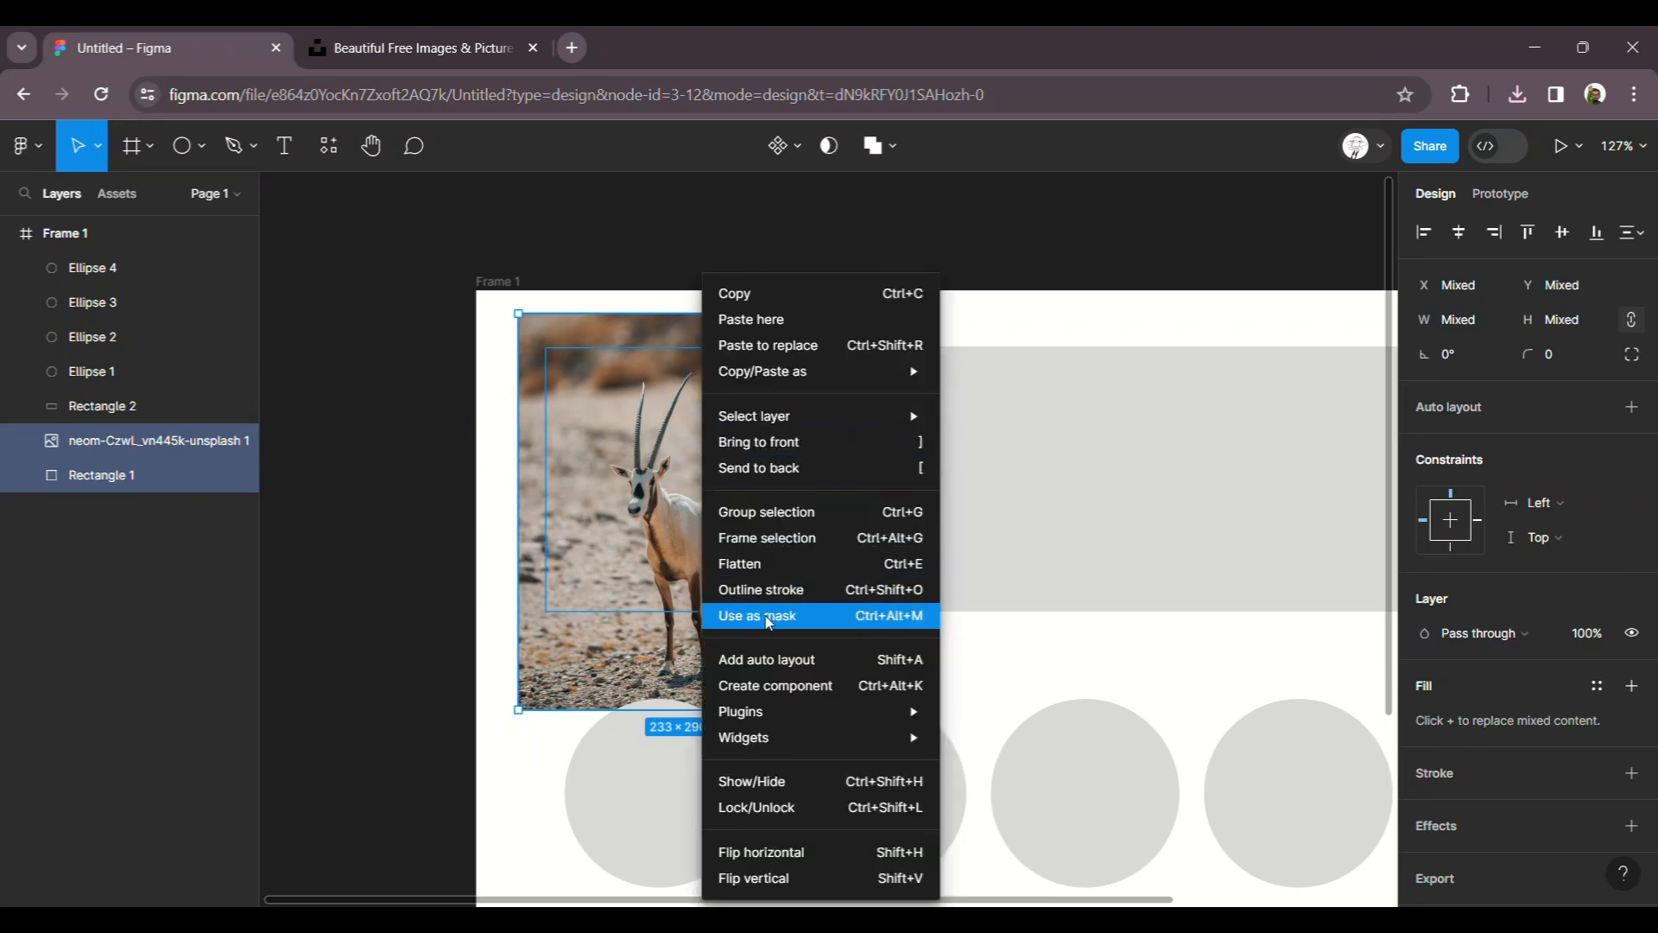
click(787, 622)
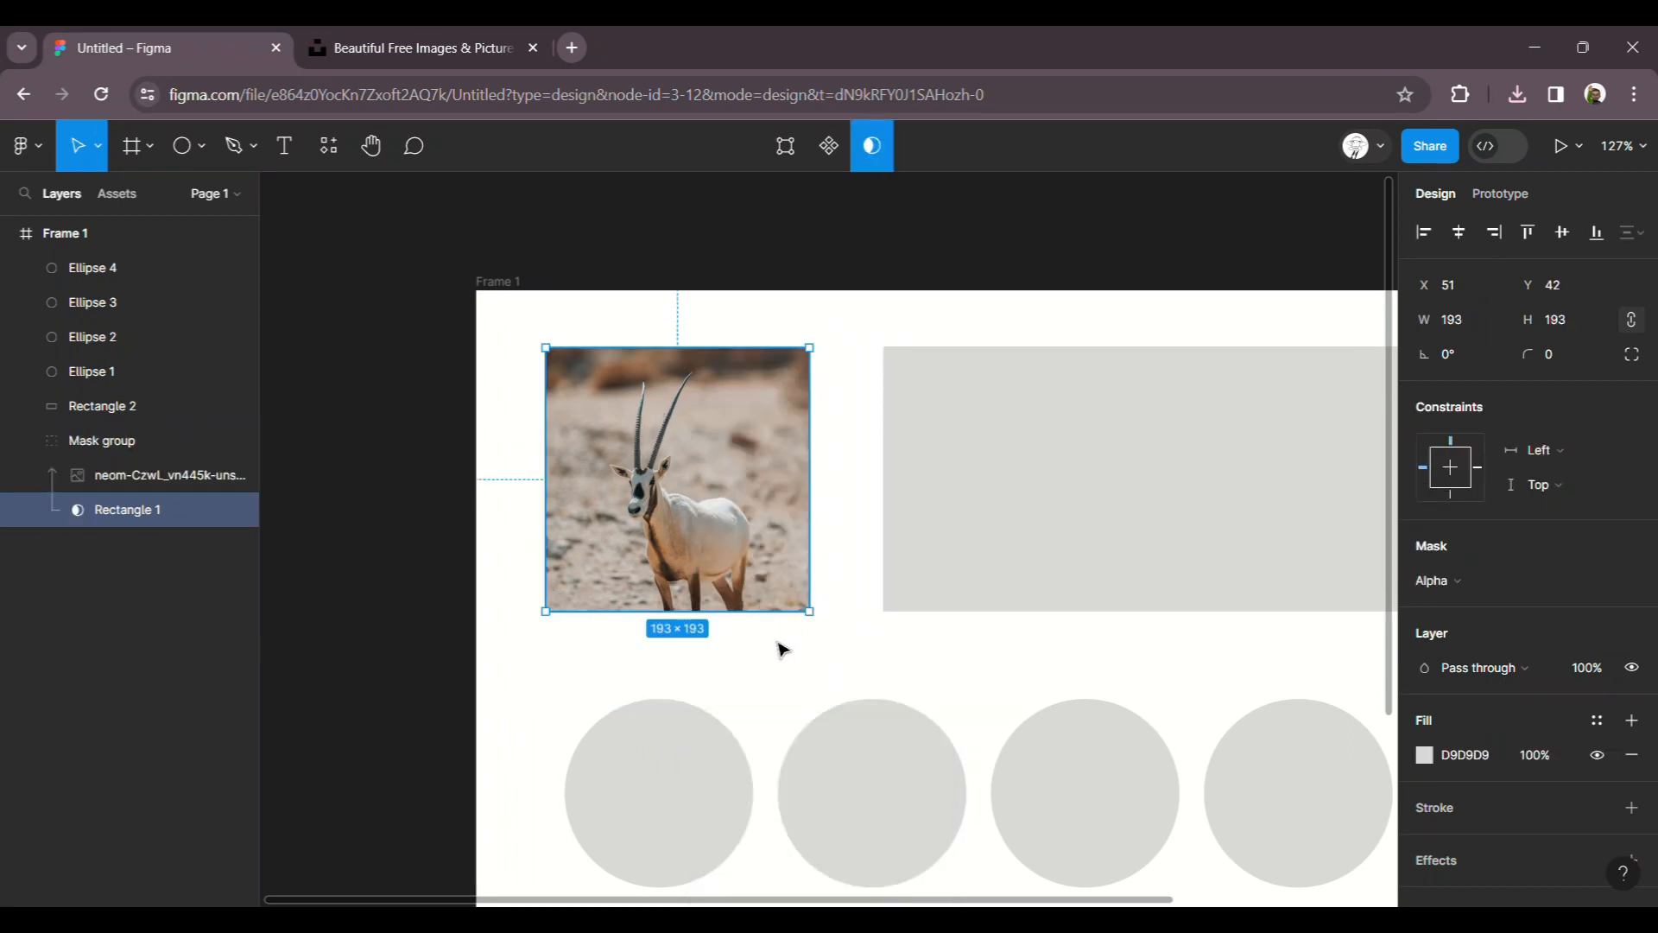
click(778, 648)
Change the wide rectangle's fill to an image and load the green hills landscape picture into it
scroll(637, 474, right, 5)
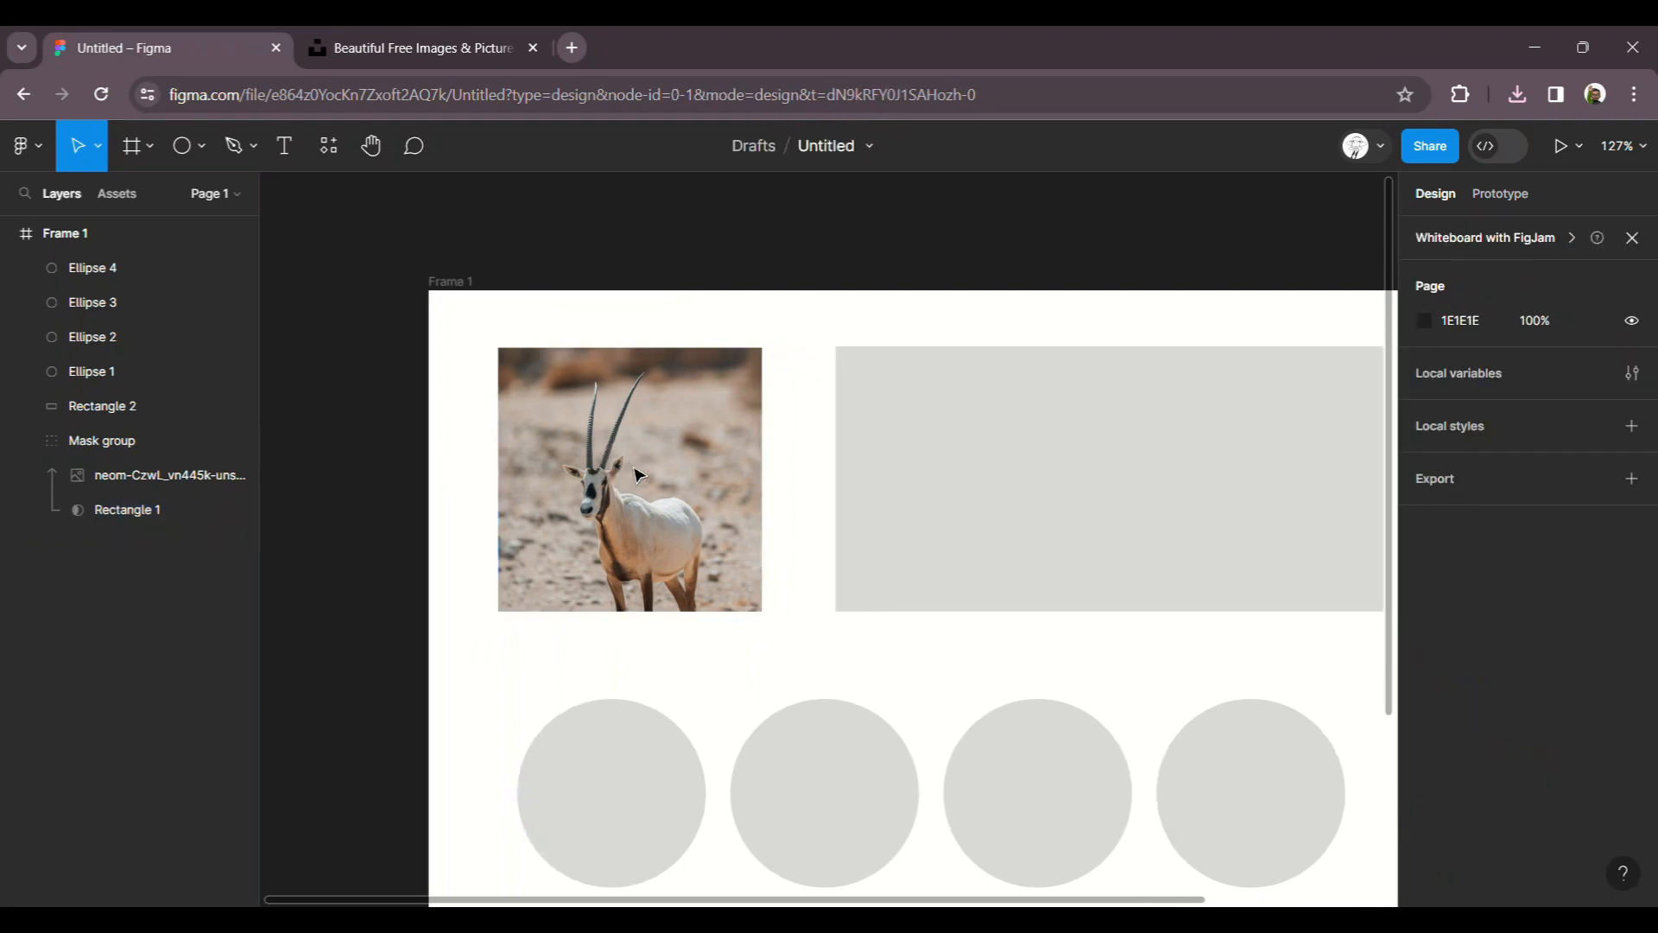
scroll(704, 367, down, 2)
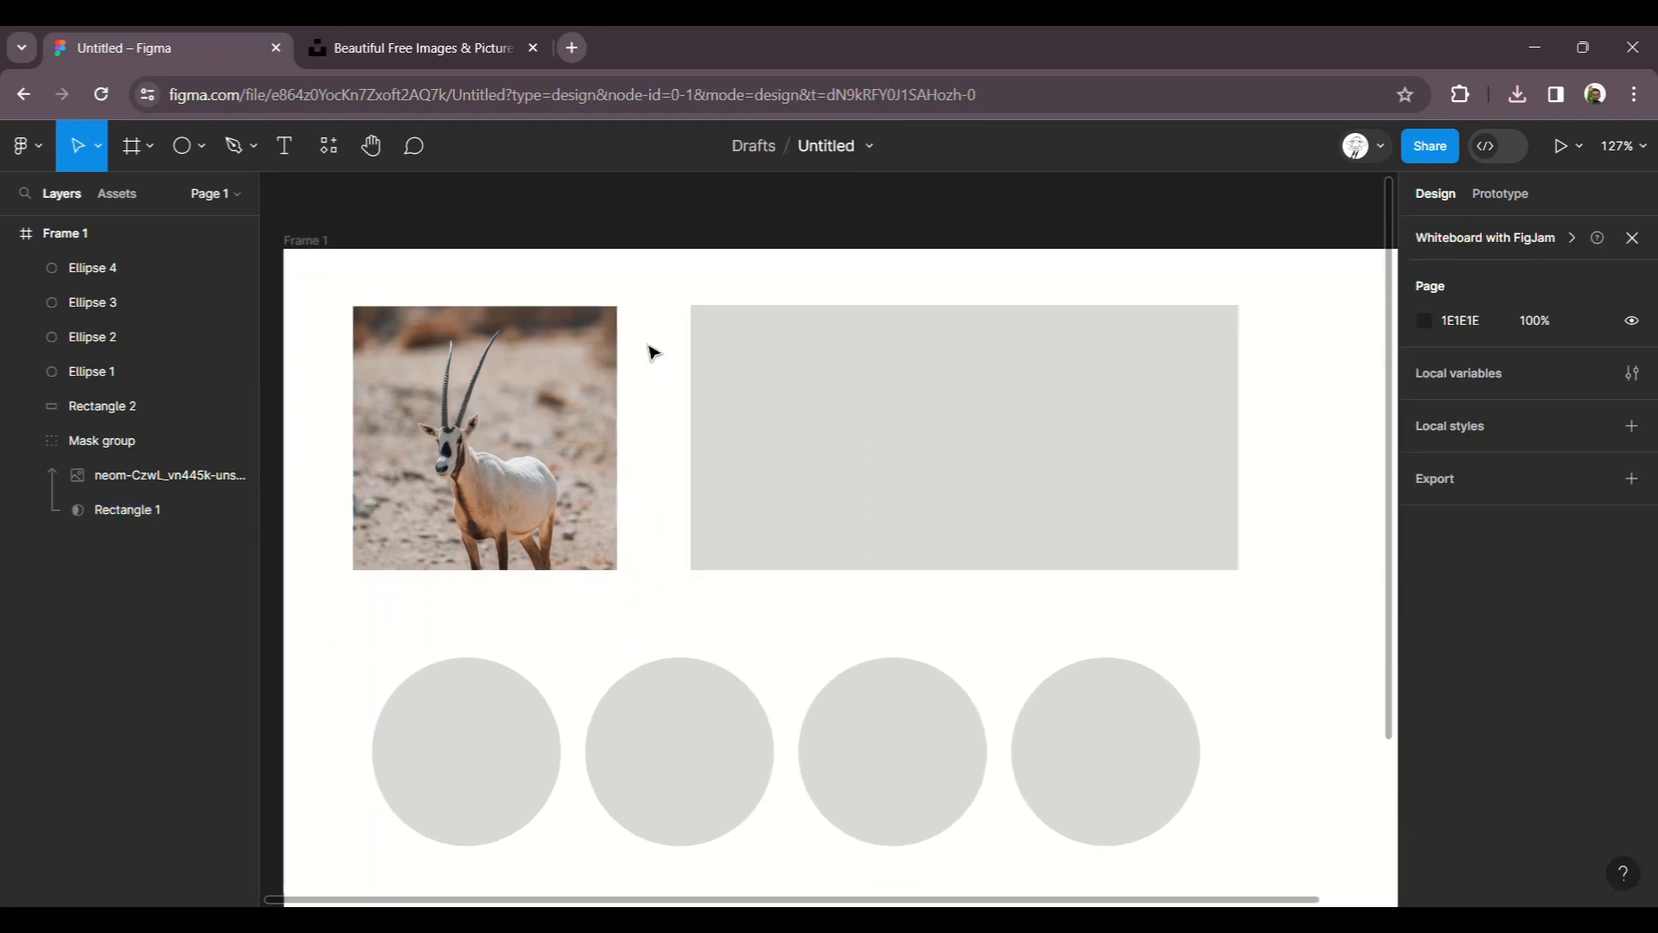
ctrl+scroll(662, 344, down, 1)
click(822, 381)
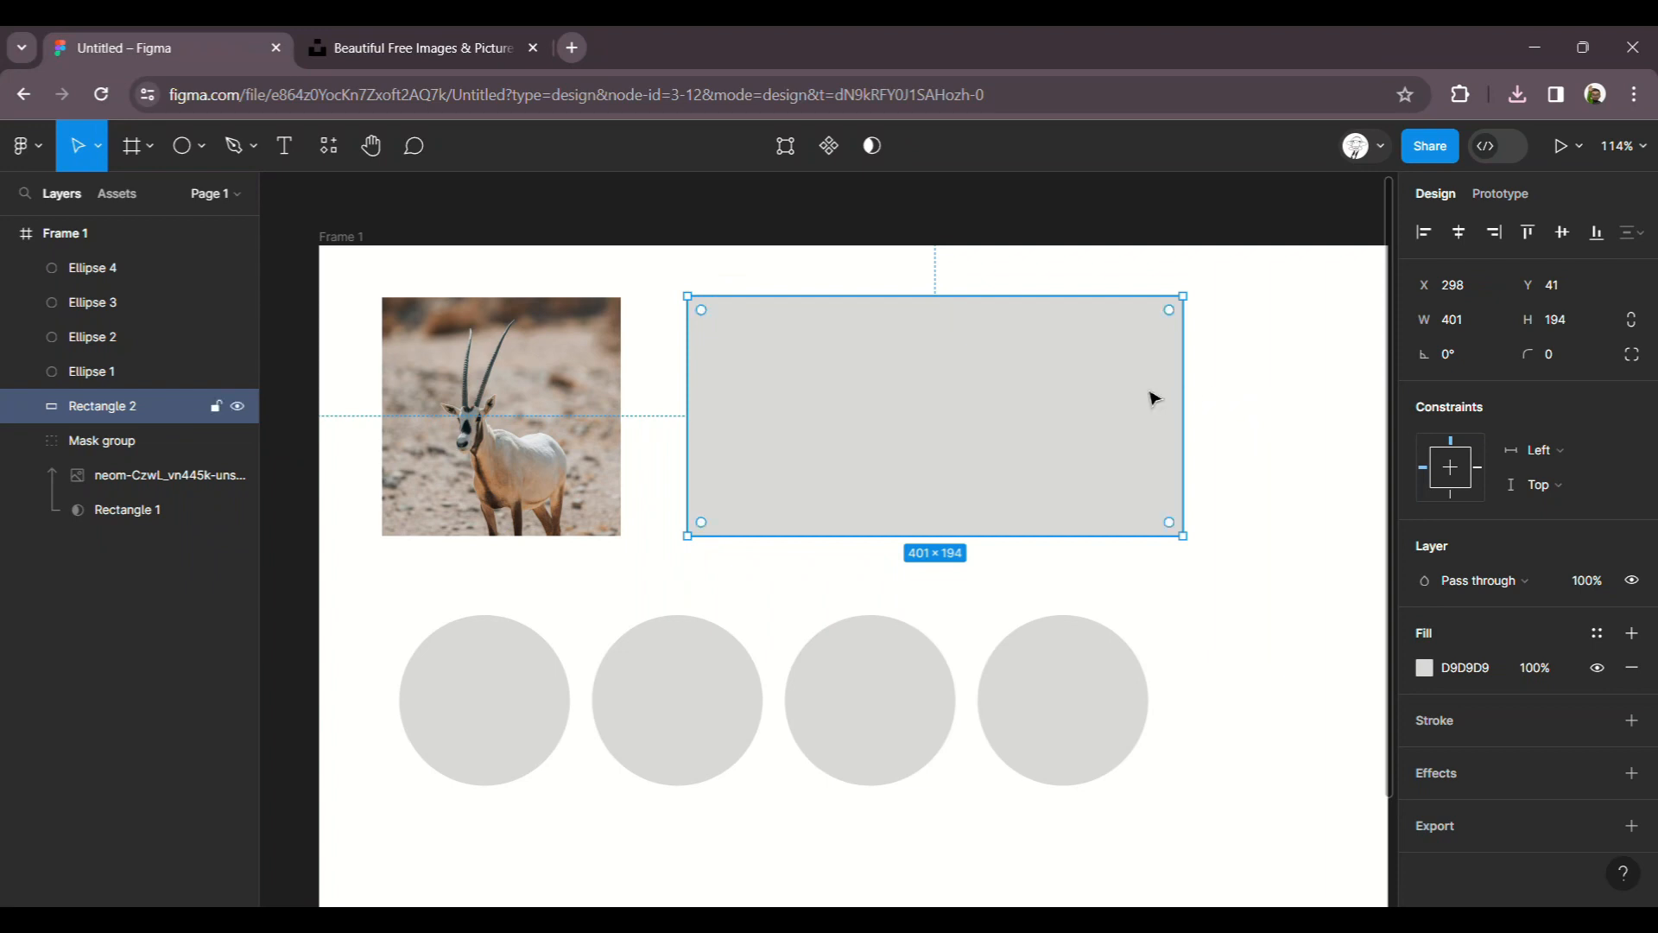
click(1430, 672)
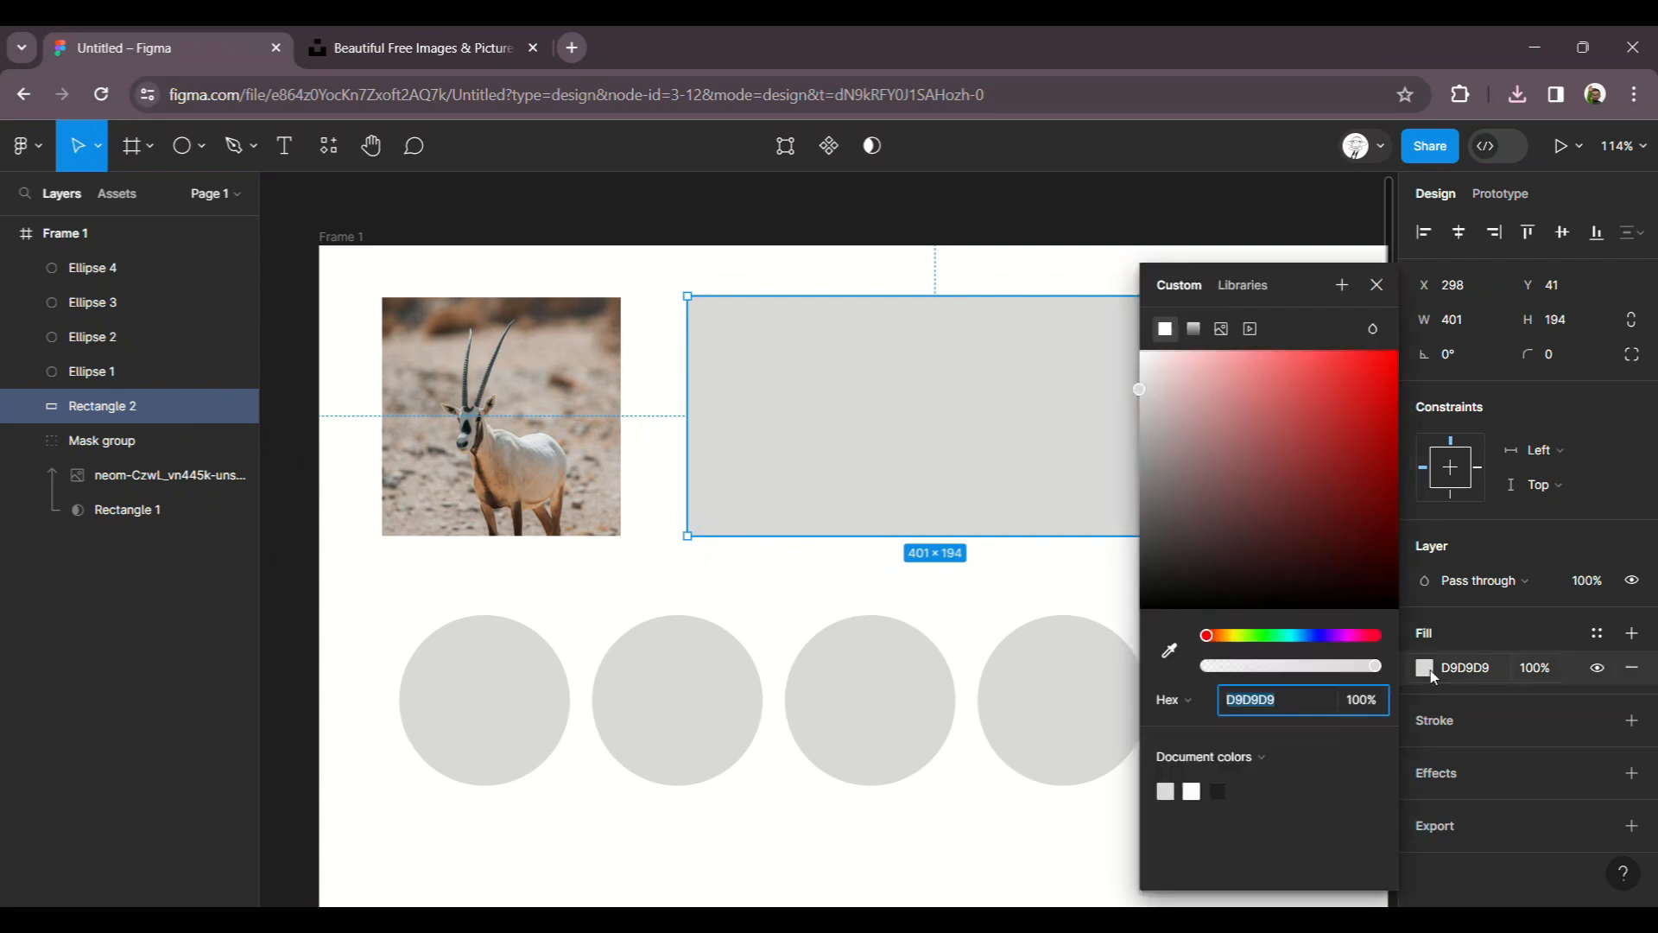
click(1221, 331)
click(1287, 495)
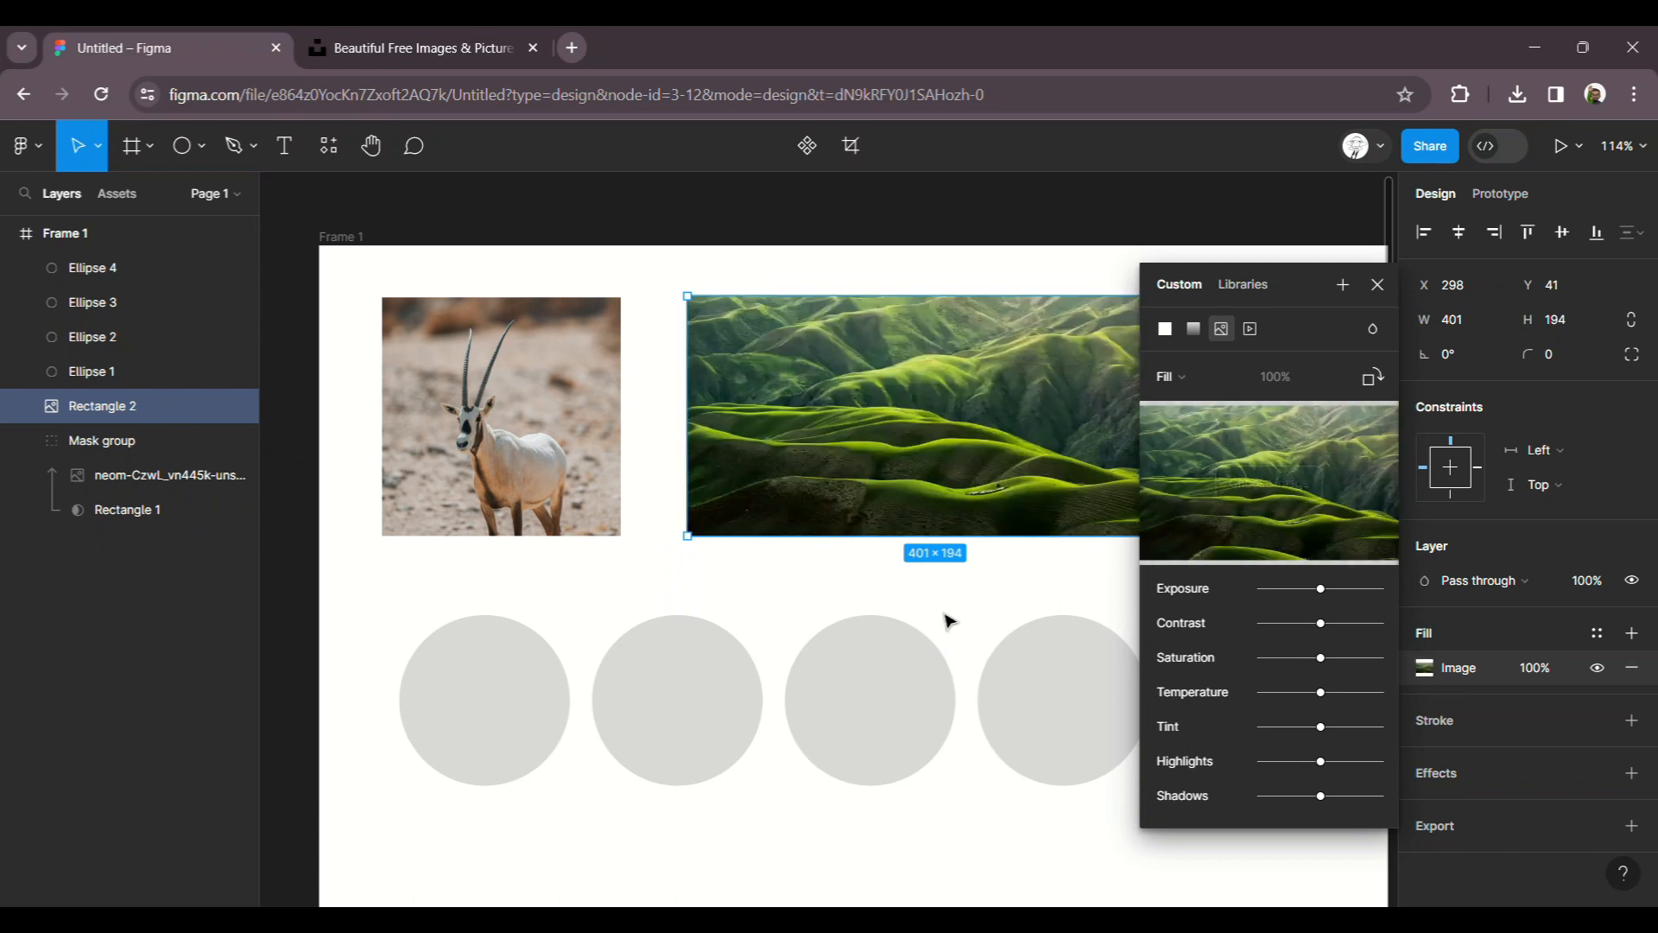
click(1378, 284)
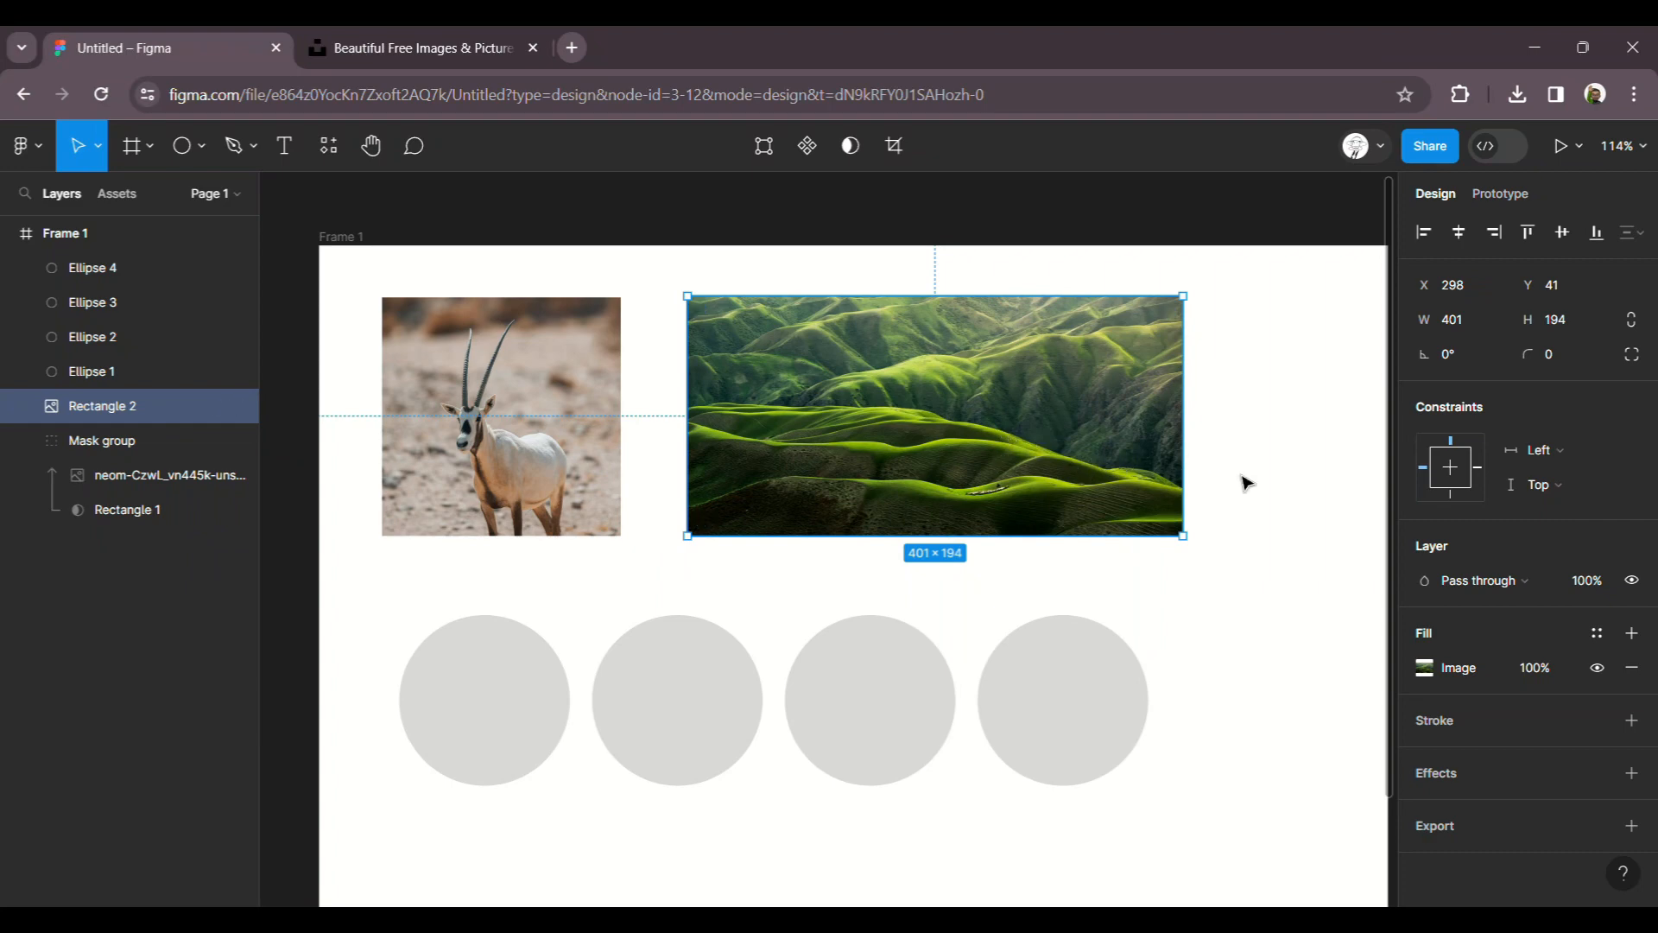
click(1227, 562)
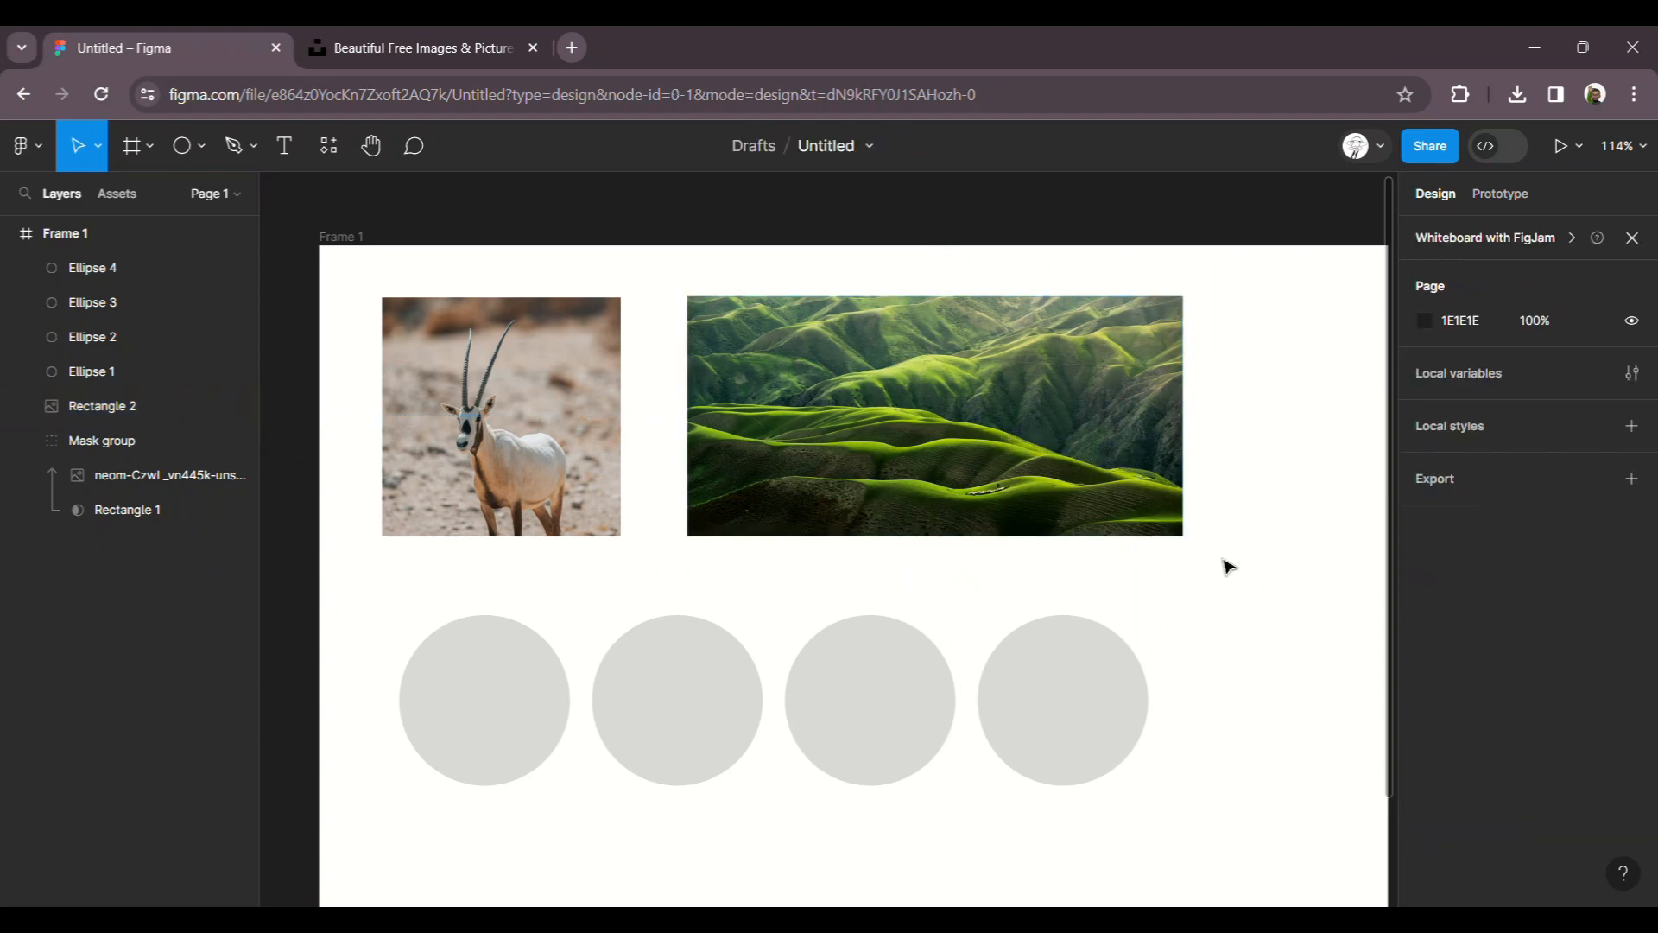
click(558, 677)
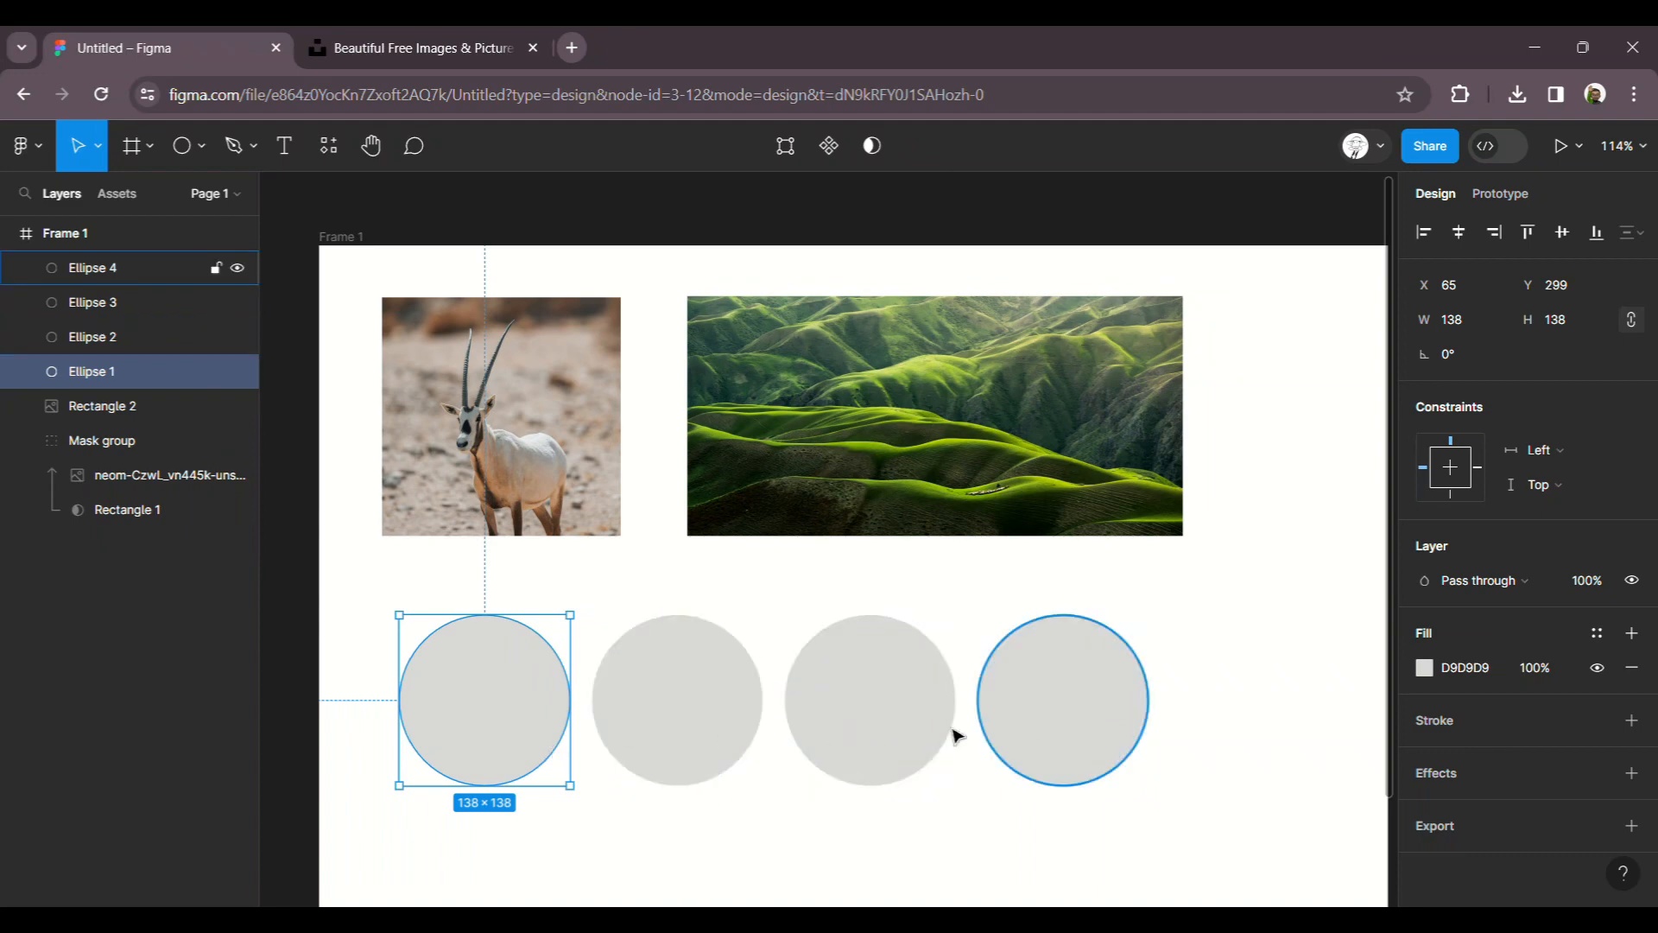
click(659, 636)
click(529, 607)
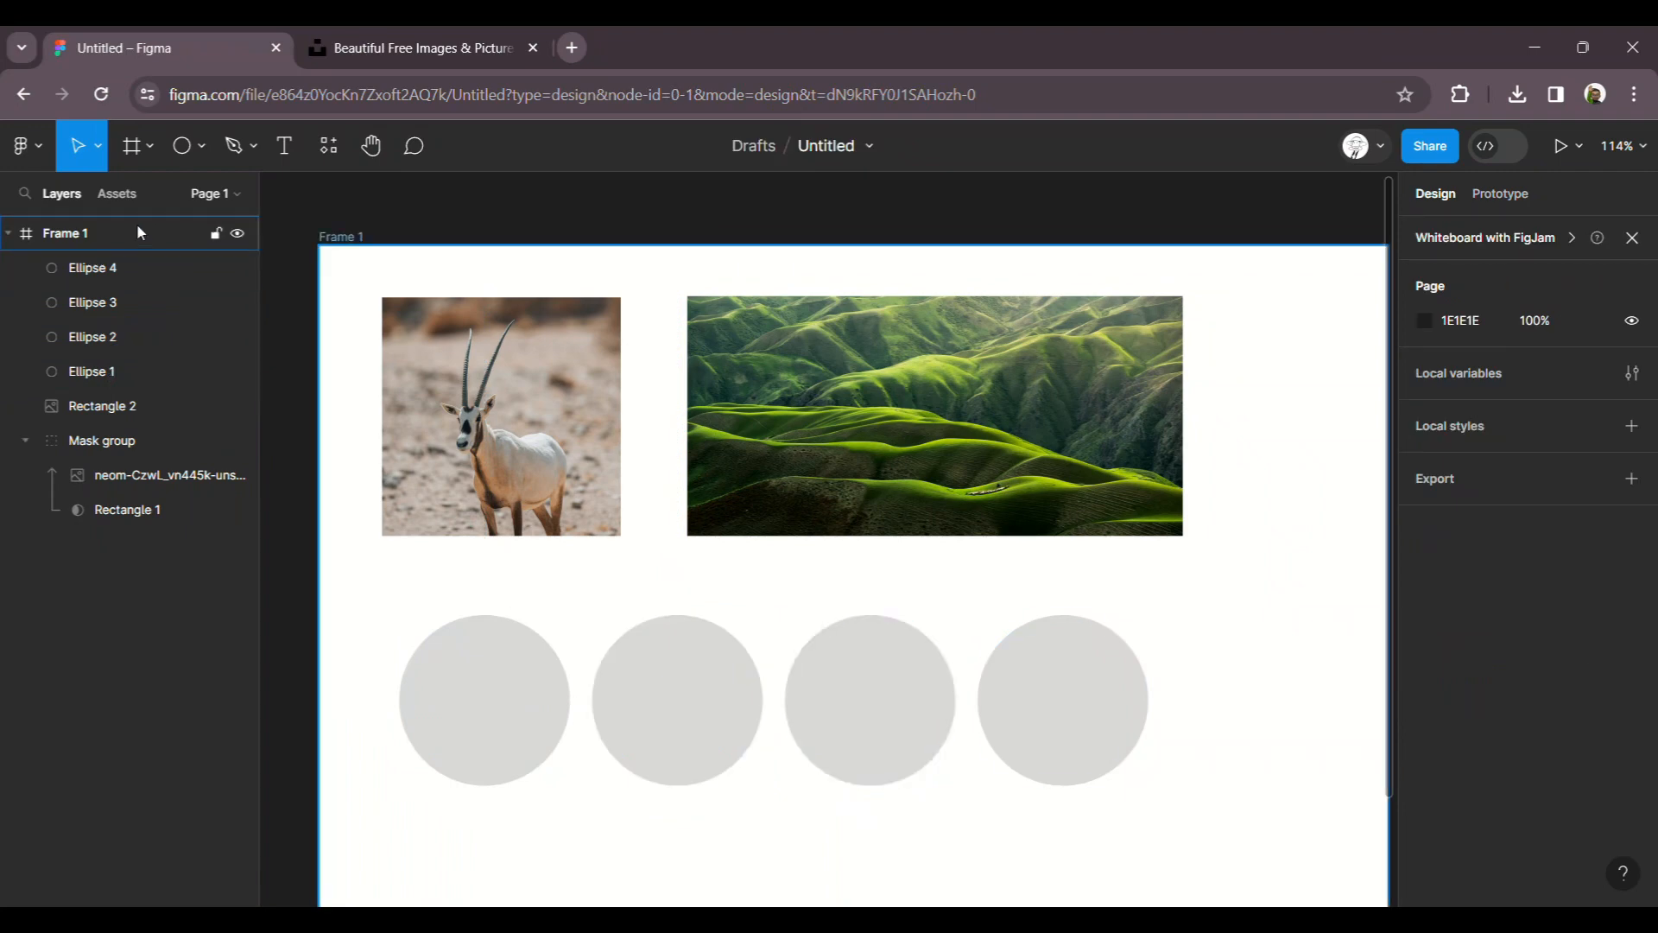
Start the Place image command and load four pictures, one landscape and three portraits, for placement
click(26, 145)
mouse_move(65, 284)
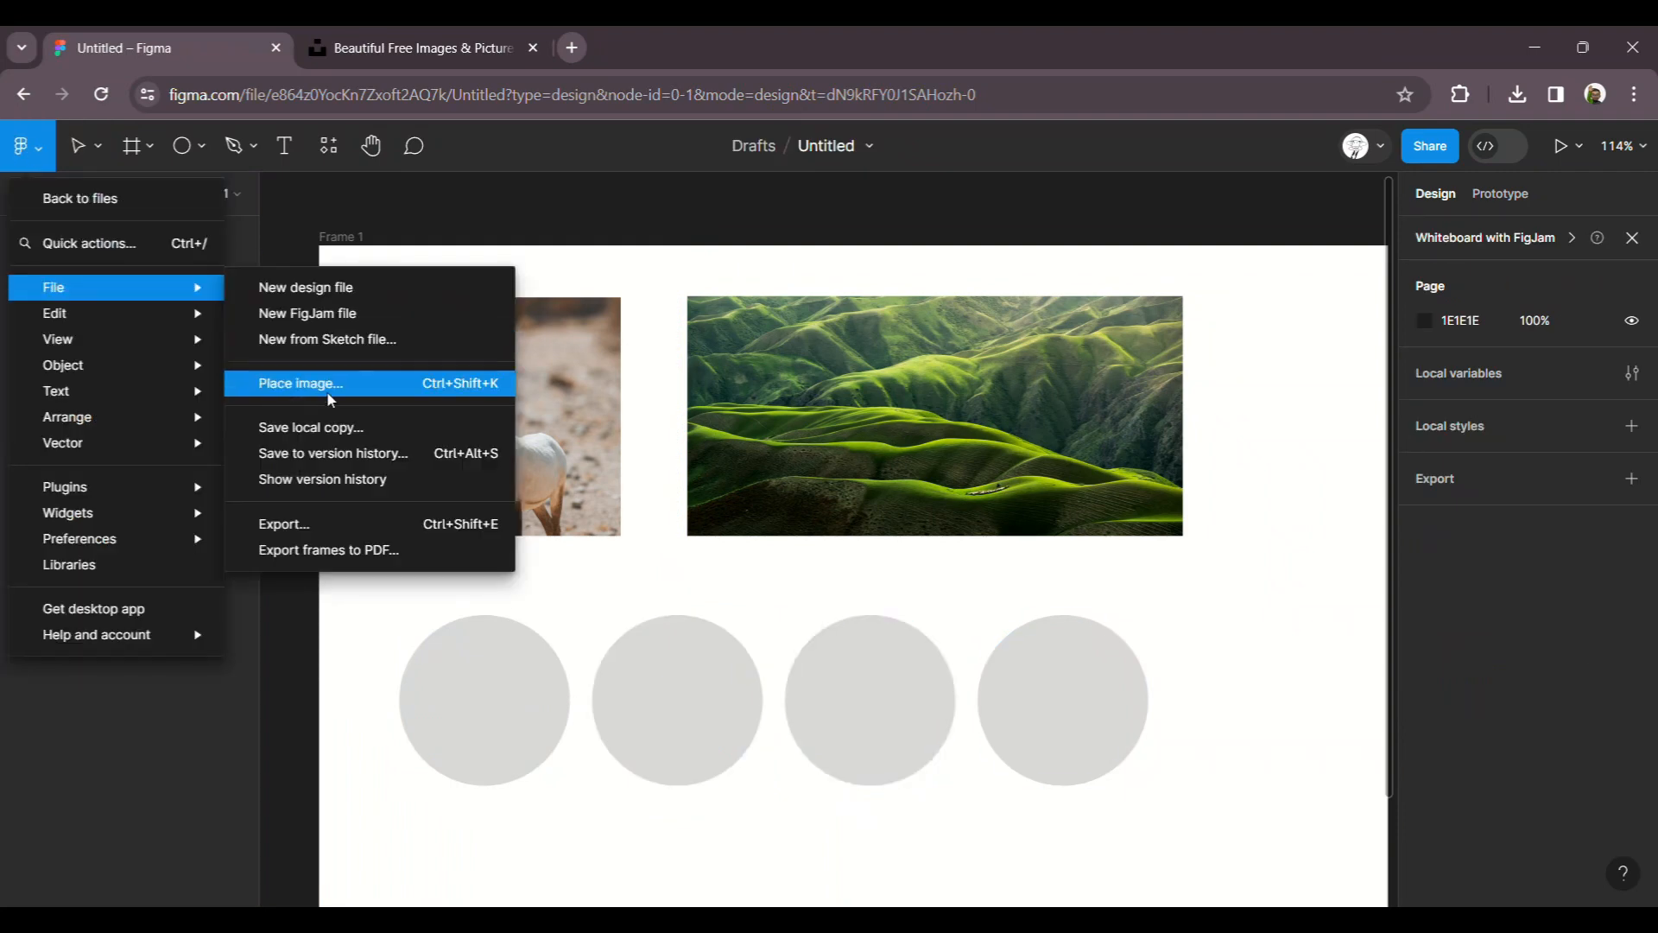
click(298, 381)
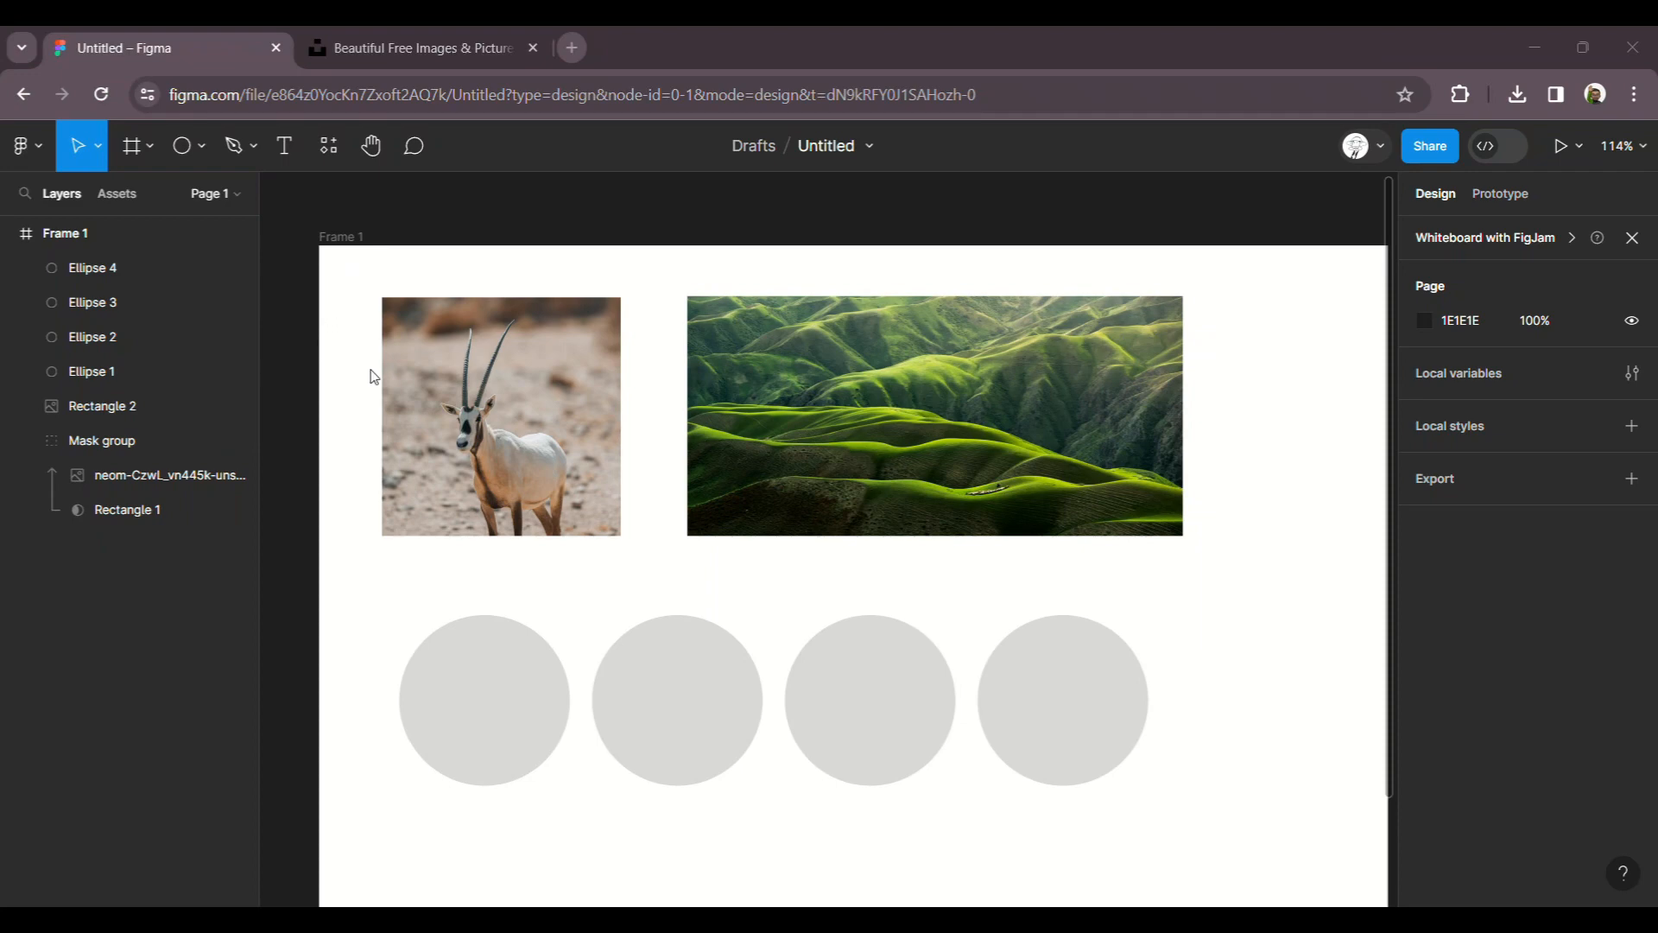
click(977, 773)
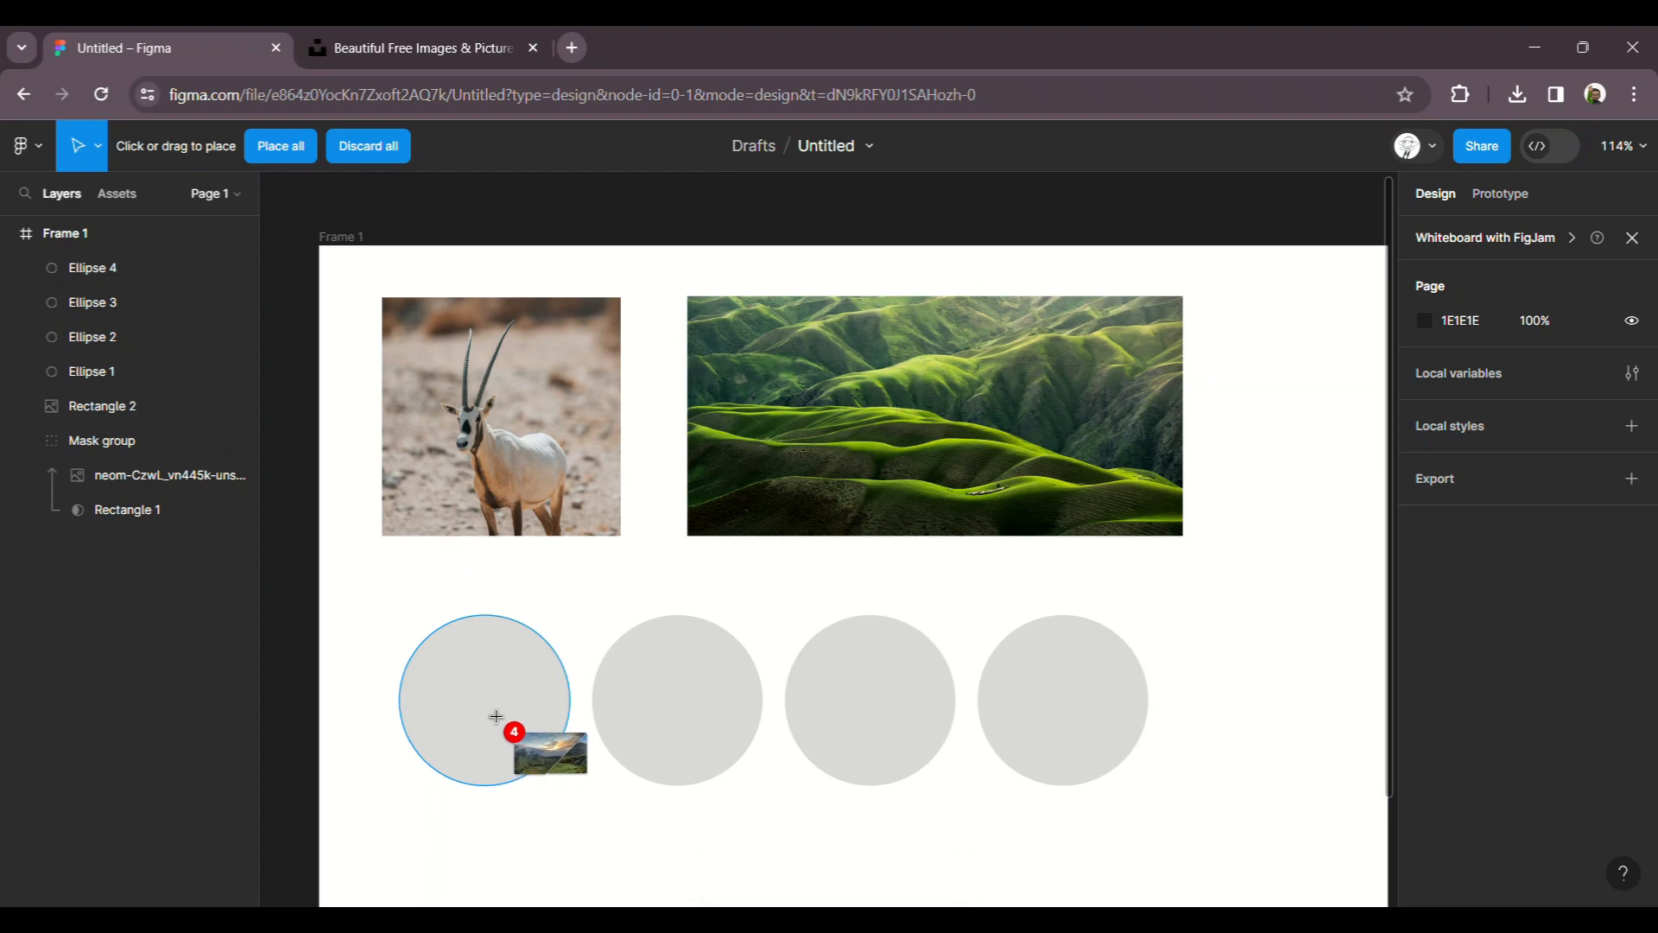
Place the loaded pictures into the four circles from left to right, the landscape first and the three portraits after it
click(494, 725)
click(671, 703)
click(875, 702)
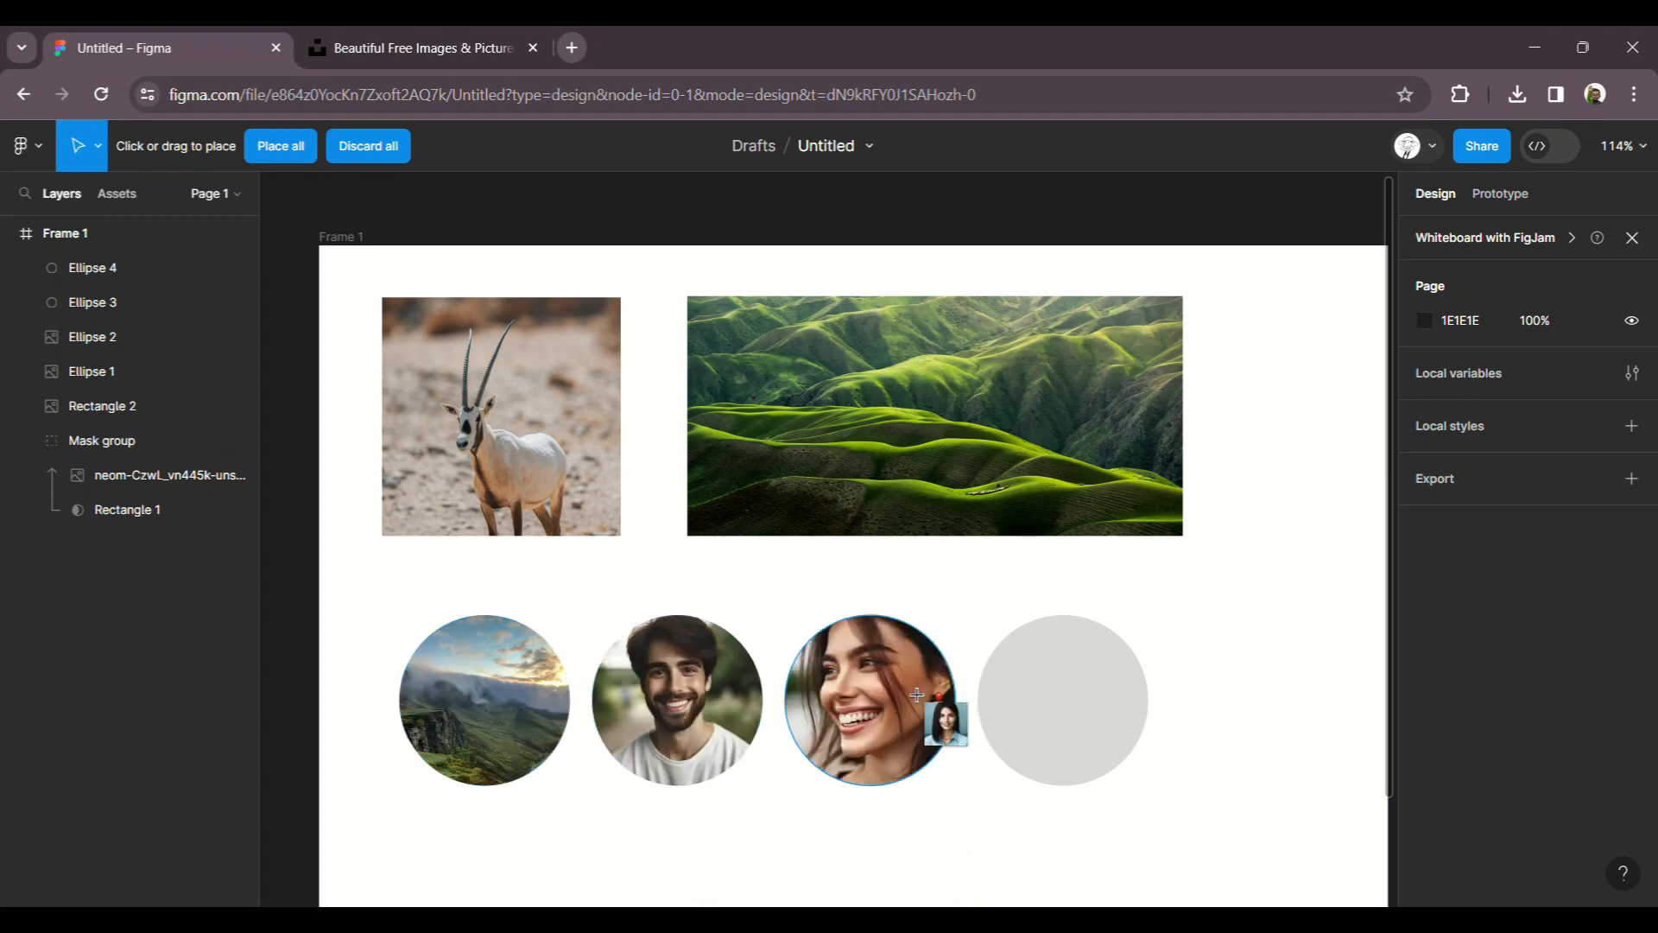
click(1068, 696)
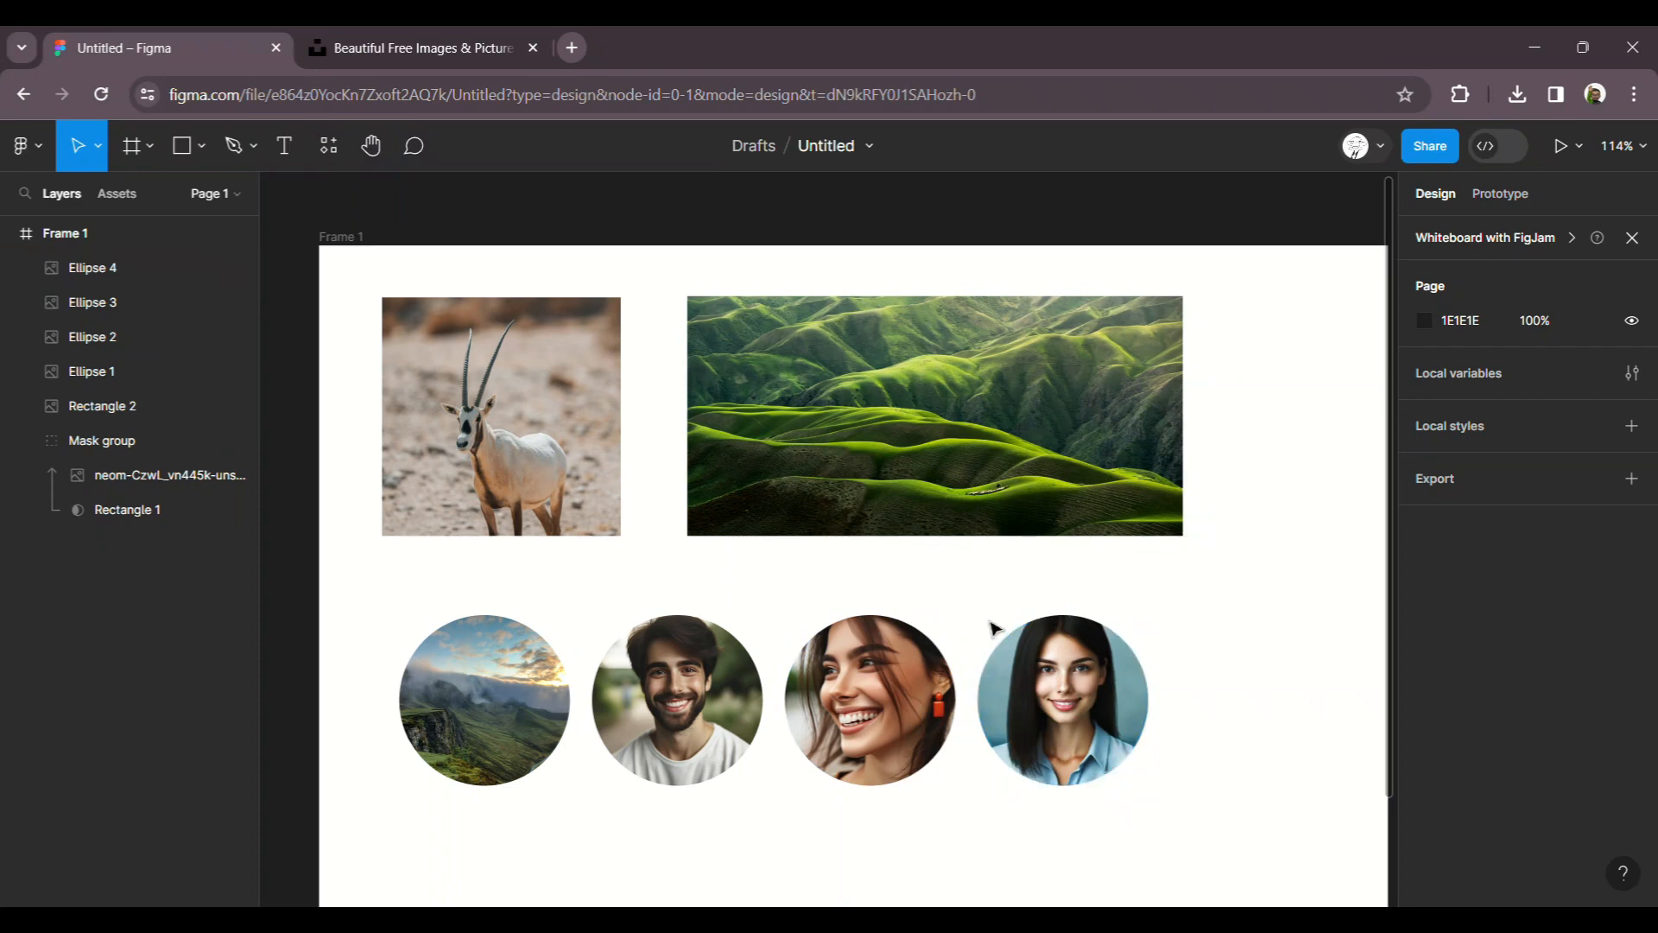
scroll(499, 480, down, 1)
ctrl+scroll(501, 474, down, 3)
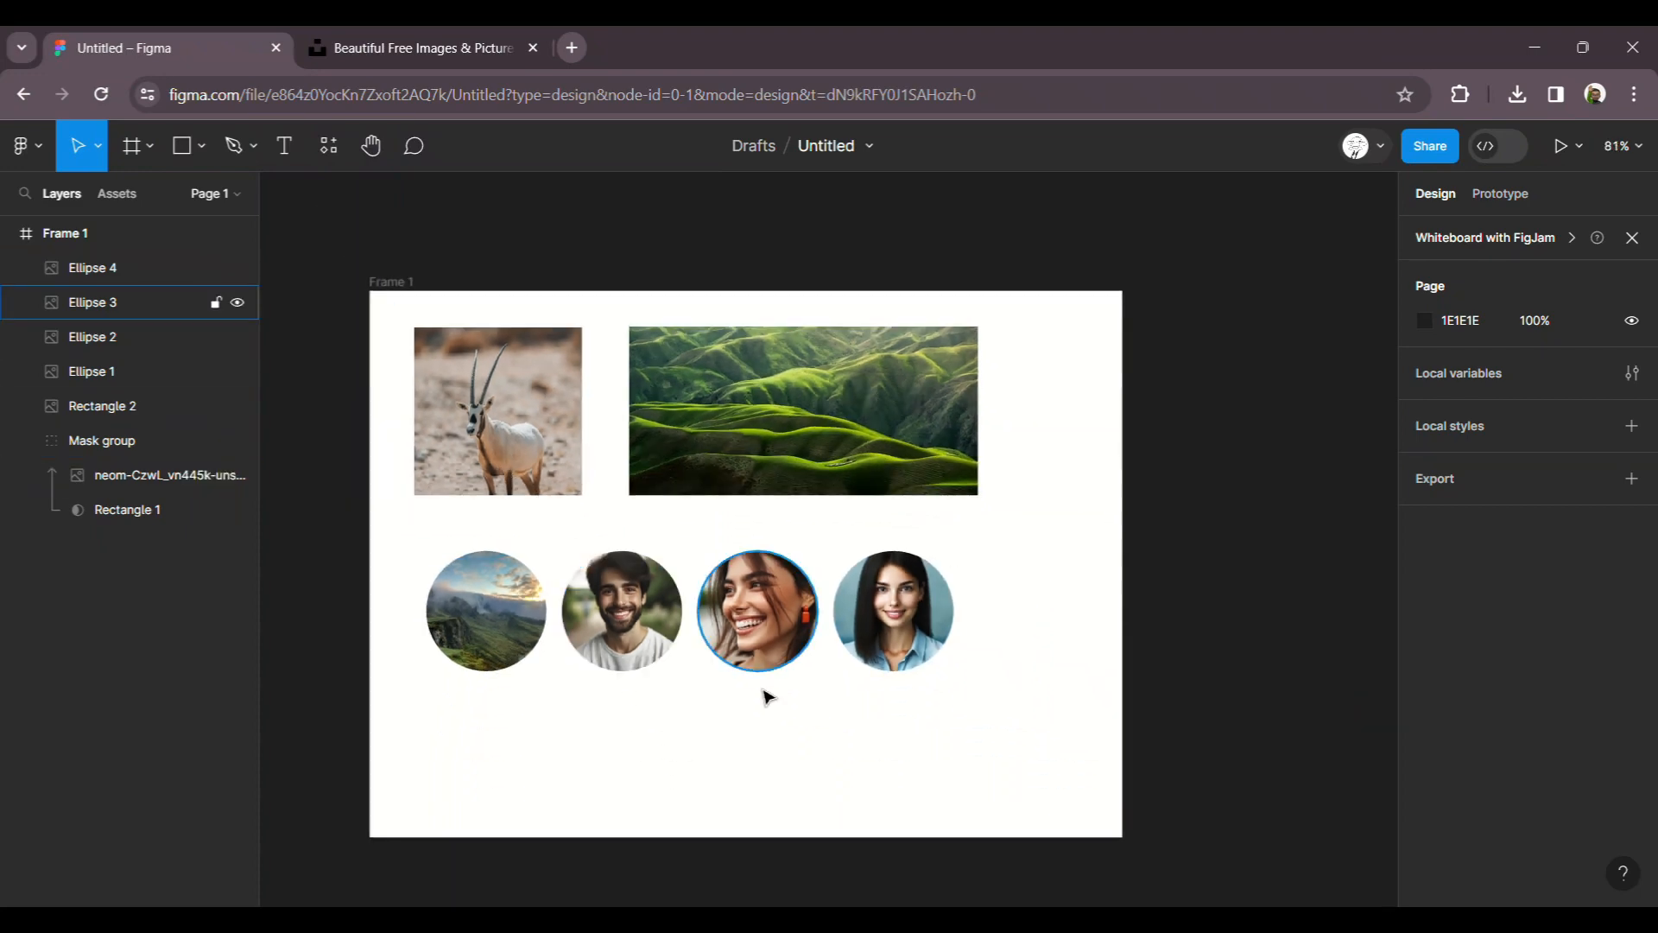
Draw a triangle about 134 × 134 with the Polygon tool, beneath the landscape circle in the frame
scroll(799, 710, up, 1)
ctrl+scroll(795, 737, up, 2)
scroll(796, 735, left, 1)
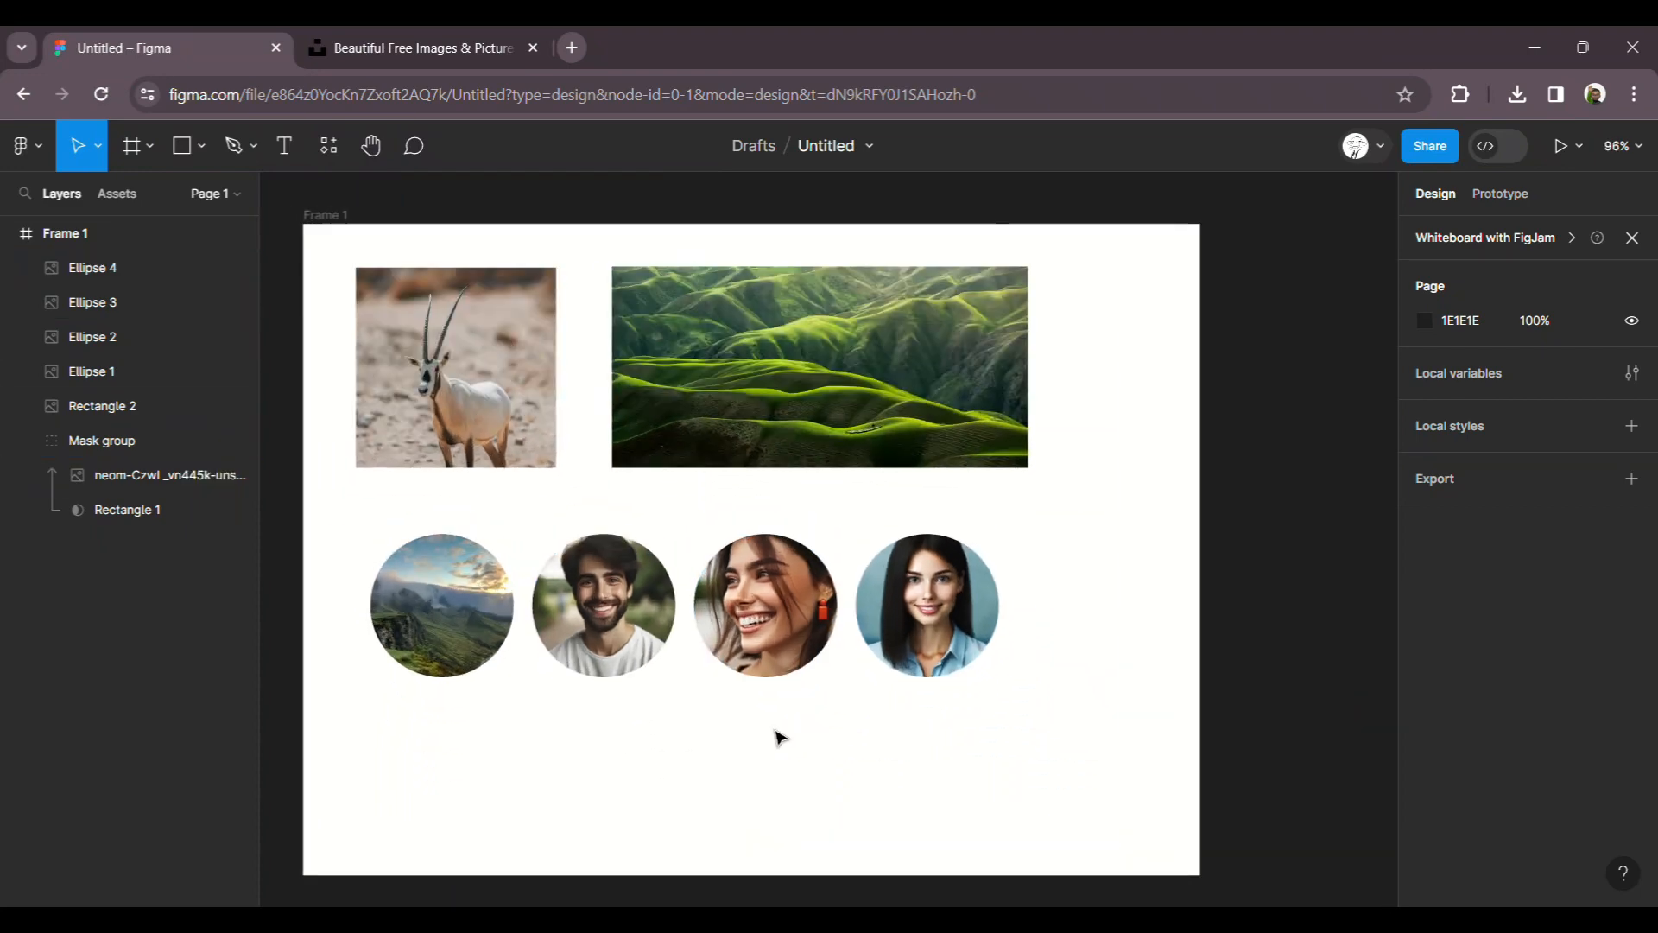
click(203, 143)
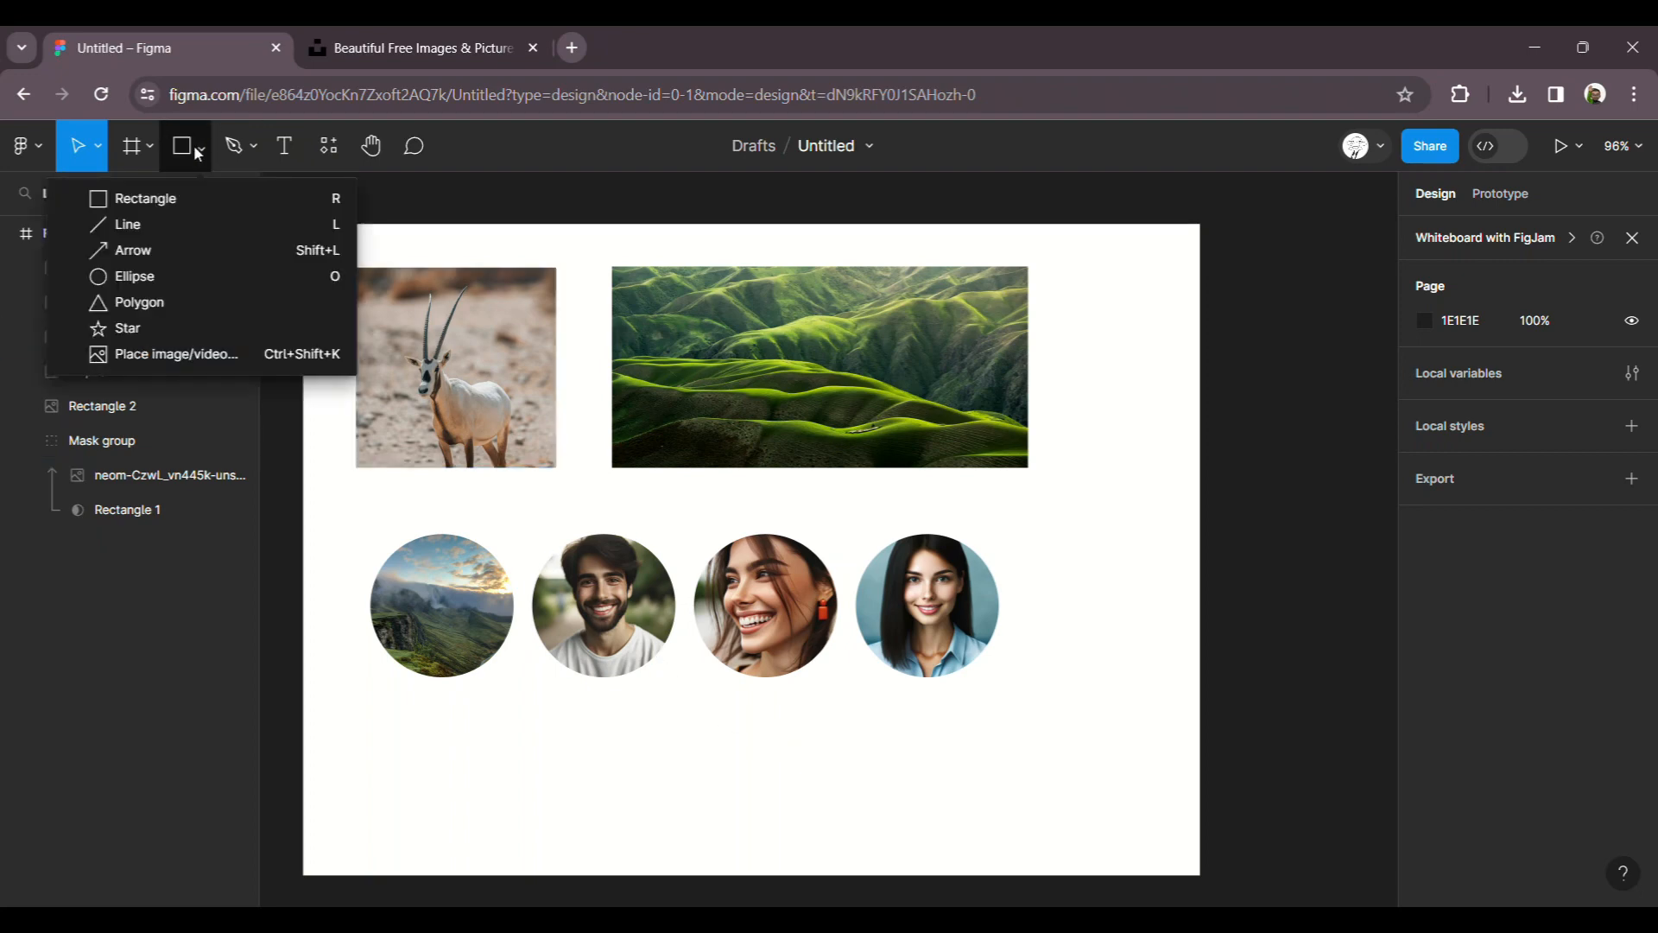
click(165, 300)
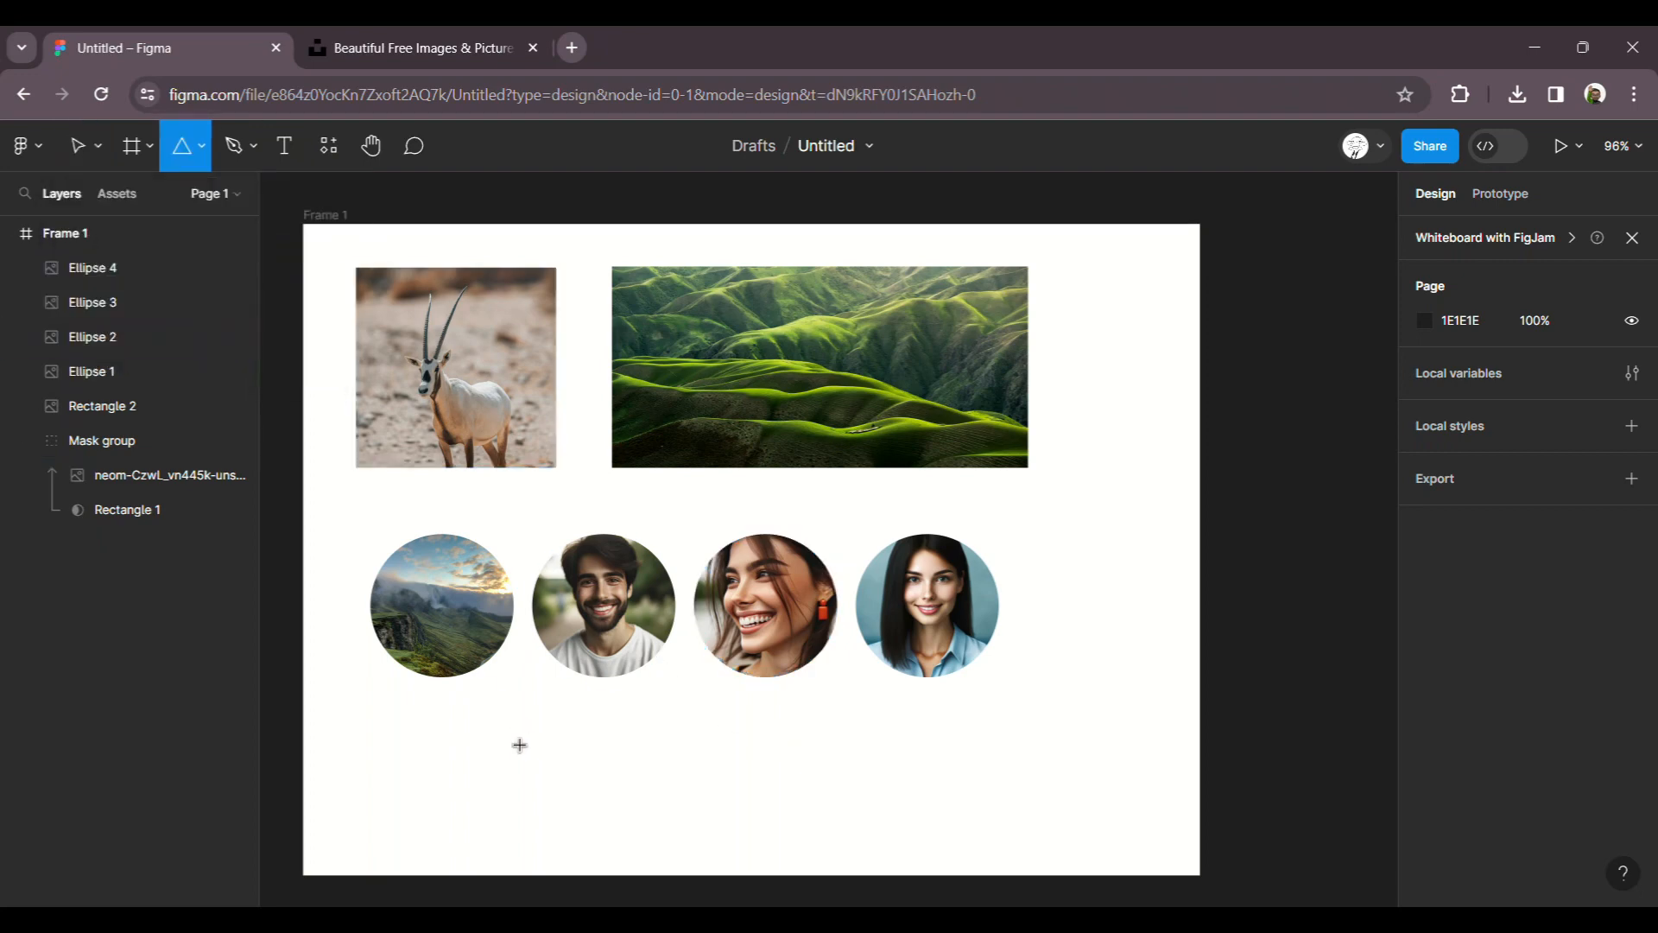
drag(495, 710, 360, 838)
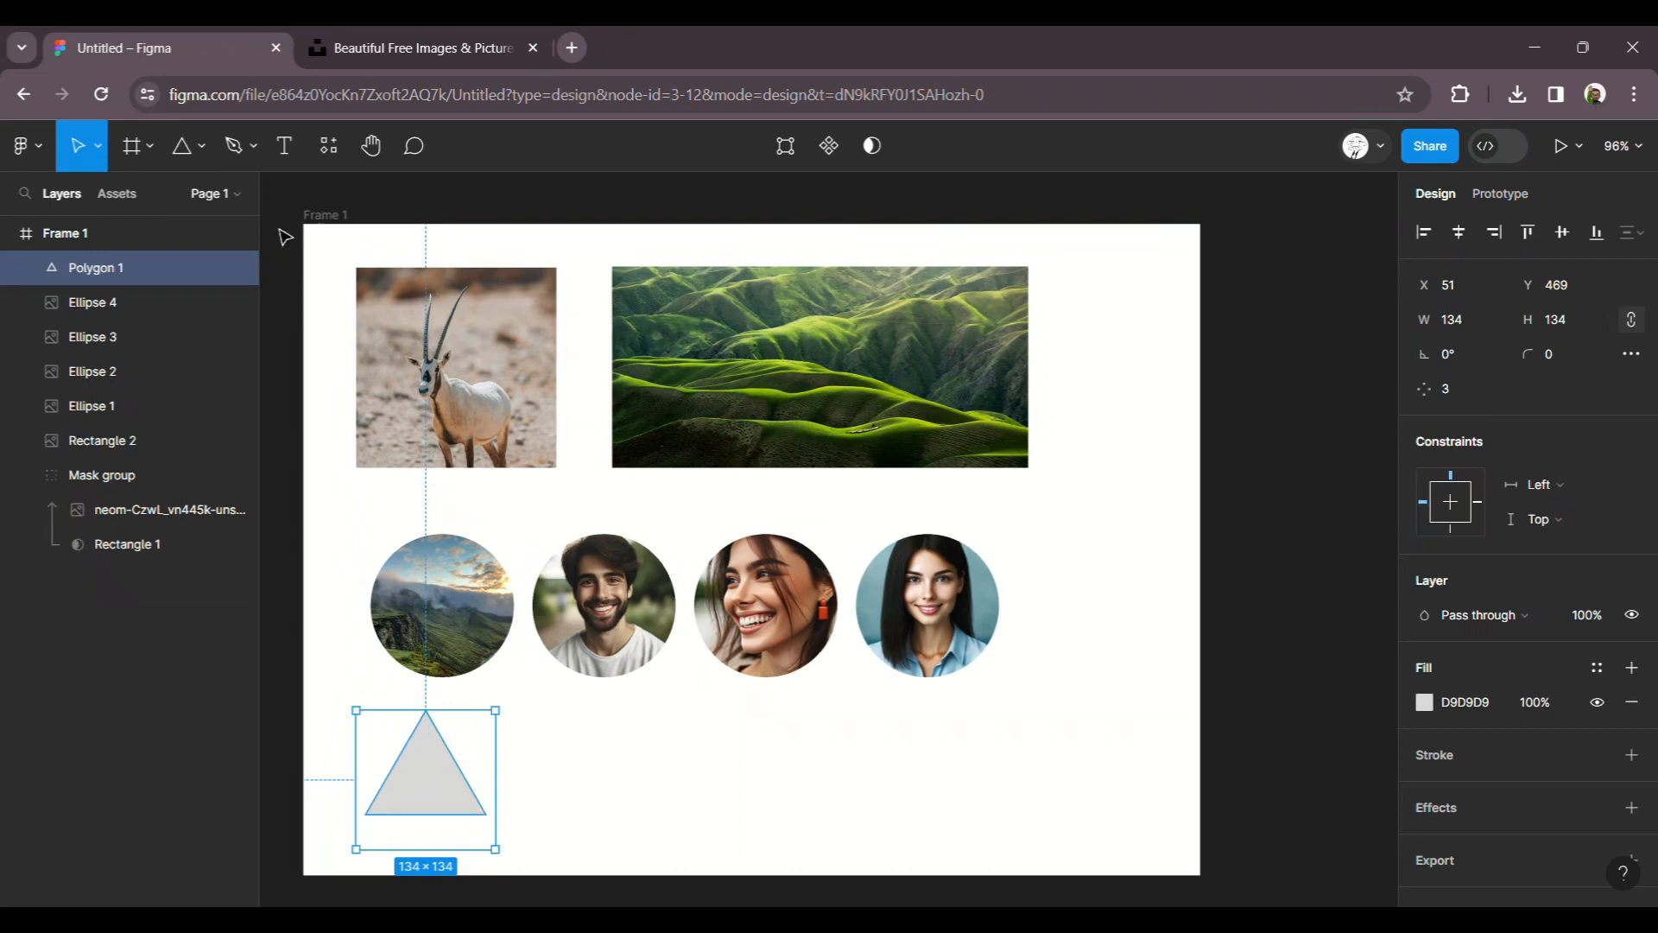
Draw a five-pointed star about 128 × 128 beside the triangle, beneath the second circle
click(203, 145)
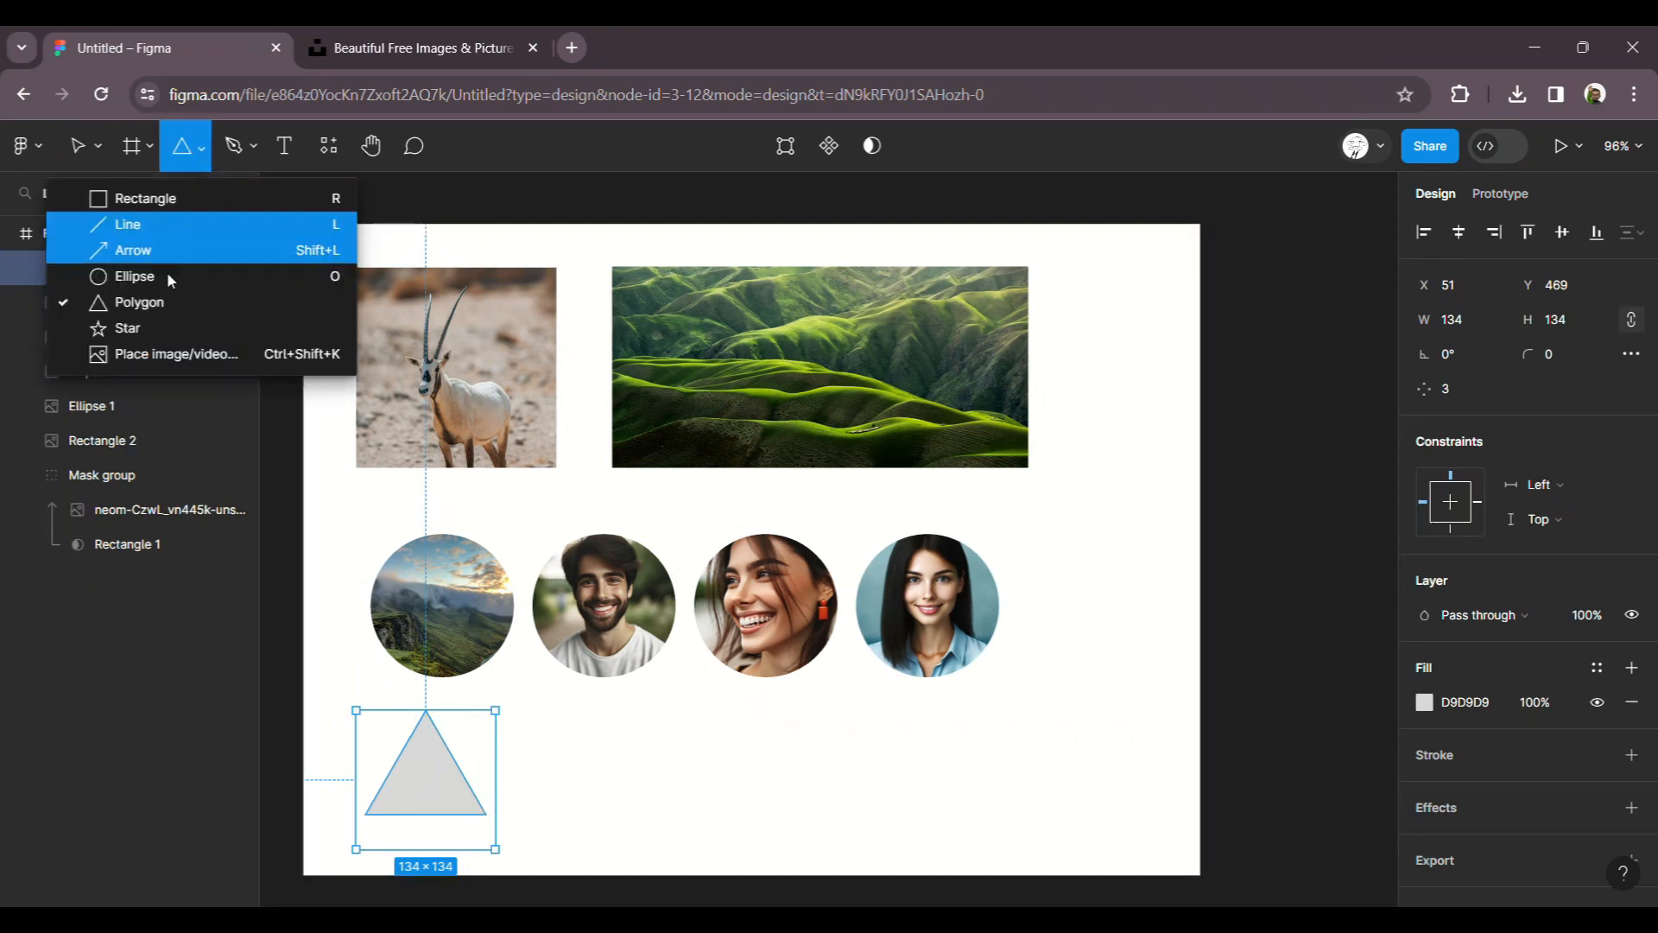
click(157, 326)
drag(666, 718, 532, 850)
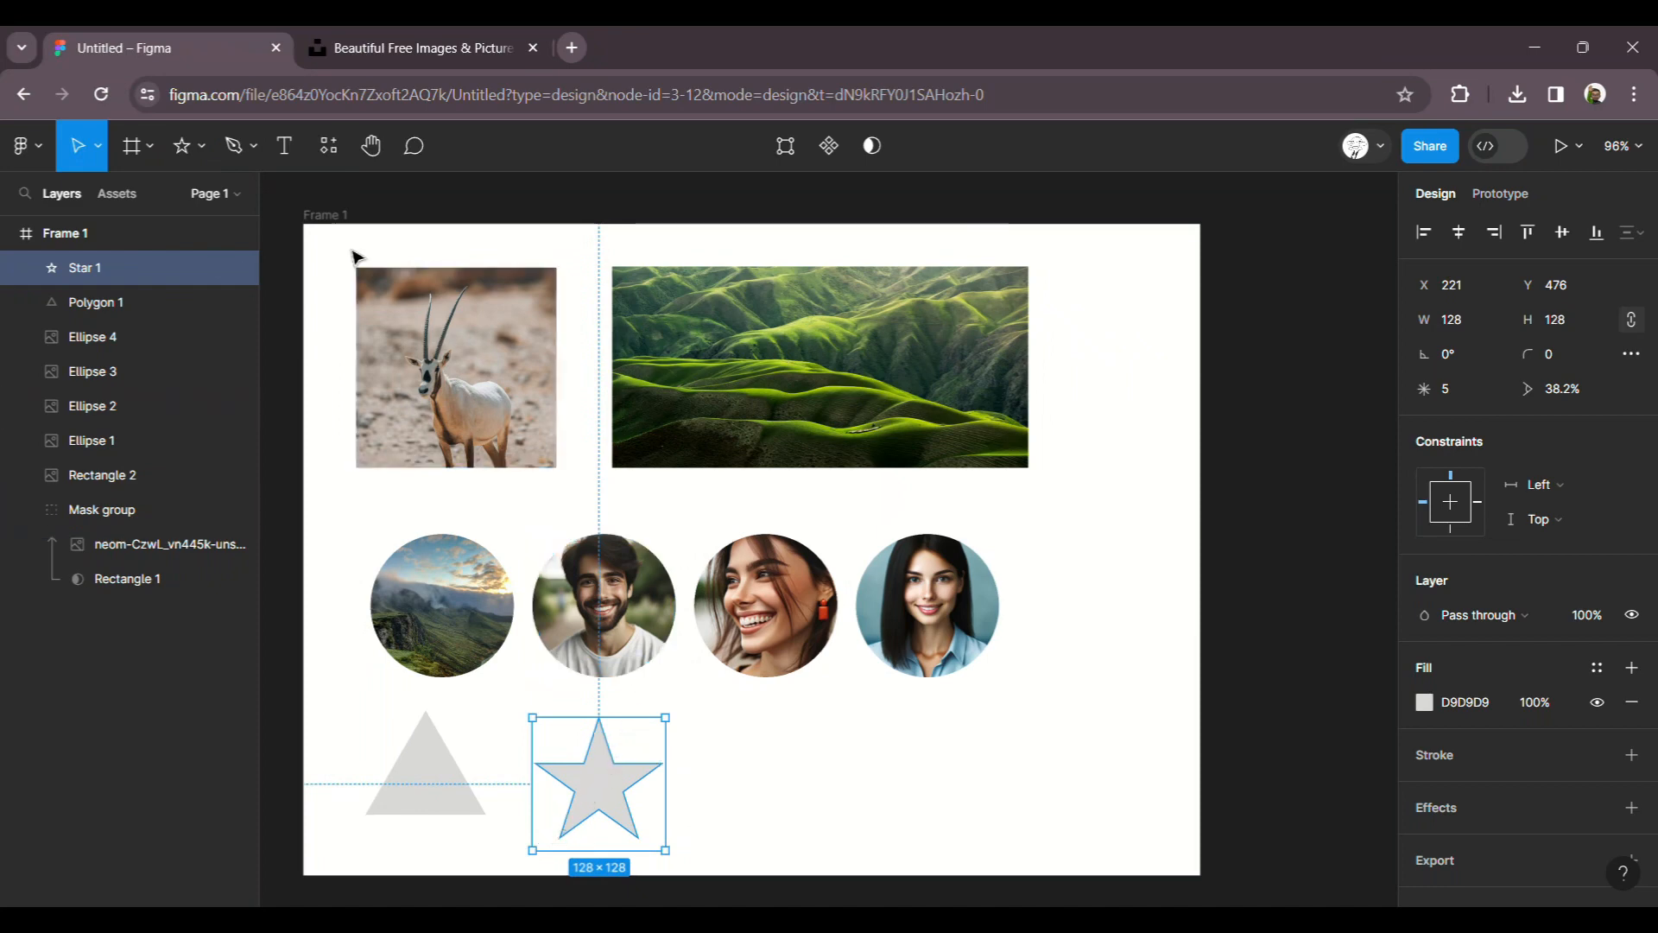
Load a landscape picture with the Place image command and place it into the star
click(38, 150)
mouse_move(77, 287)
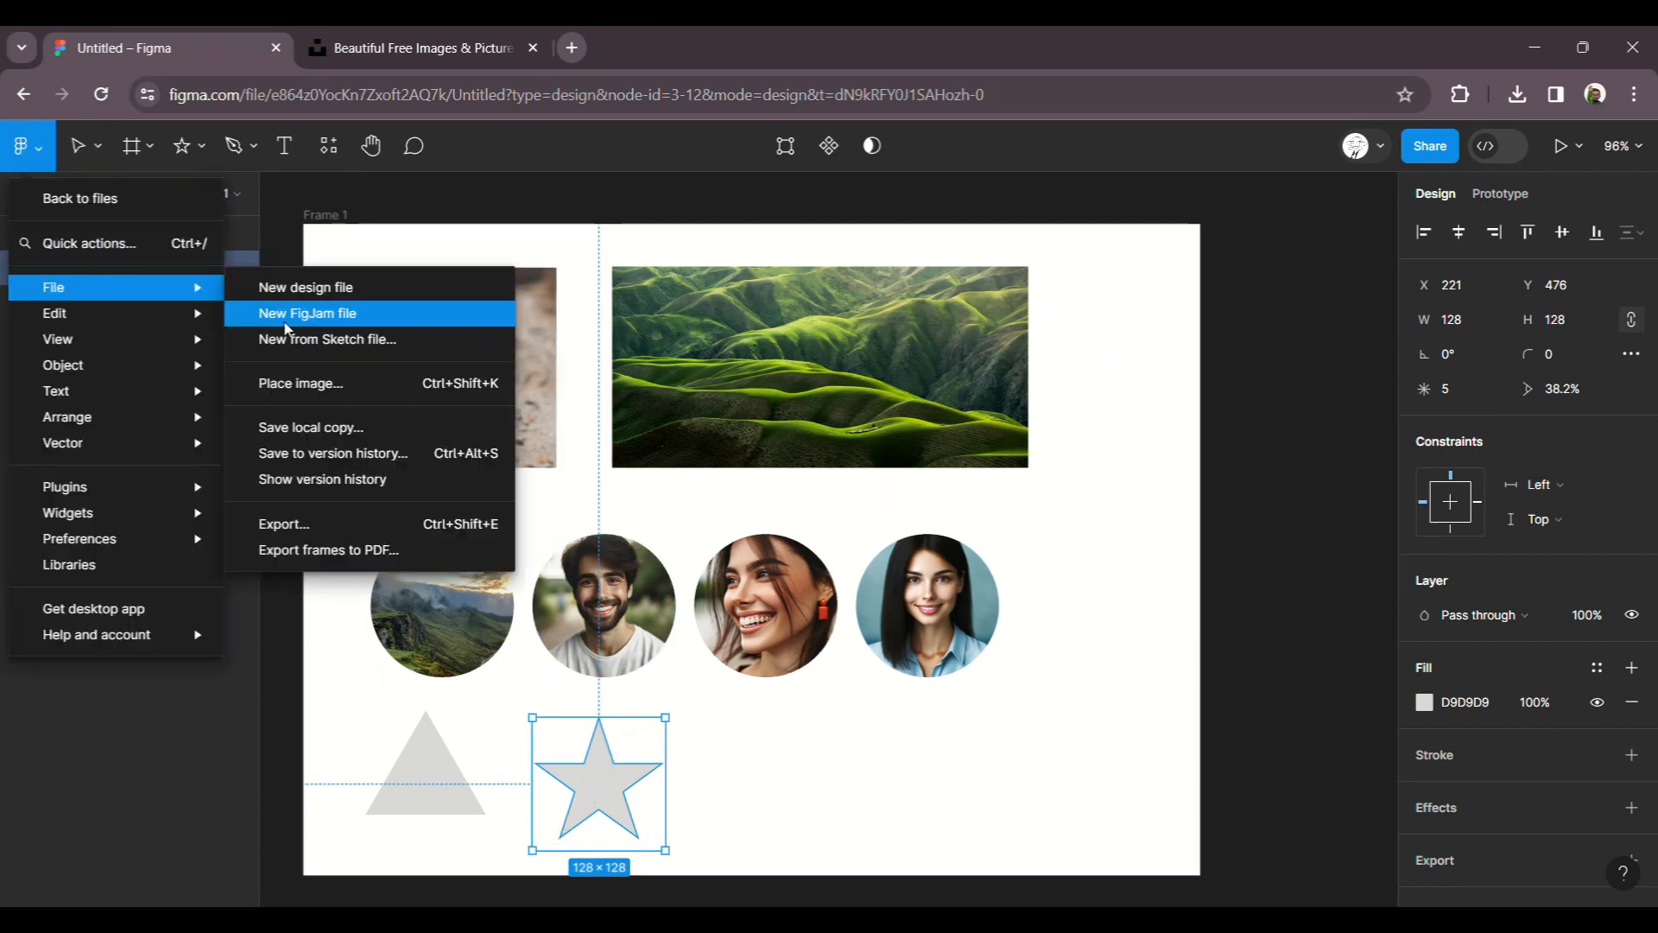
click(345, 382)
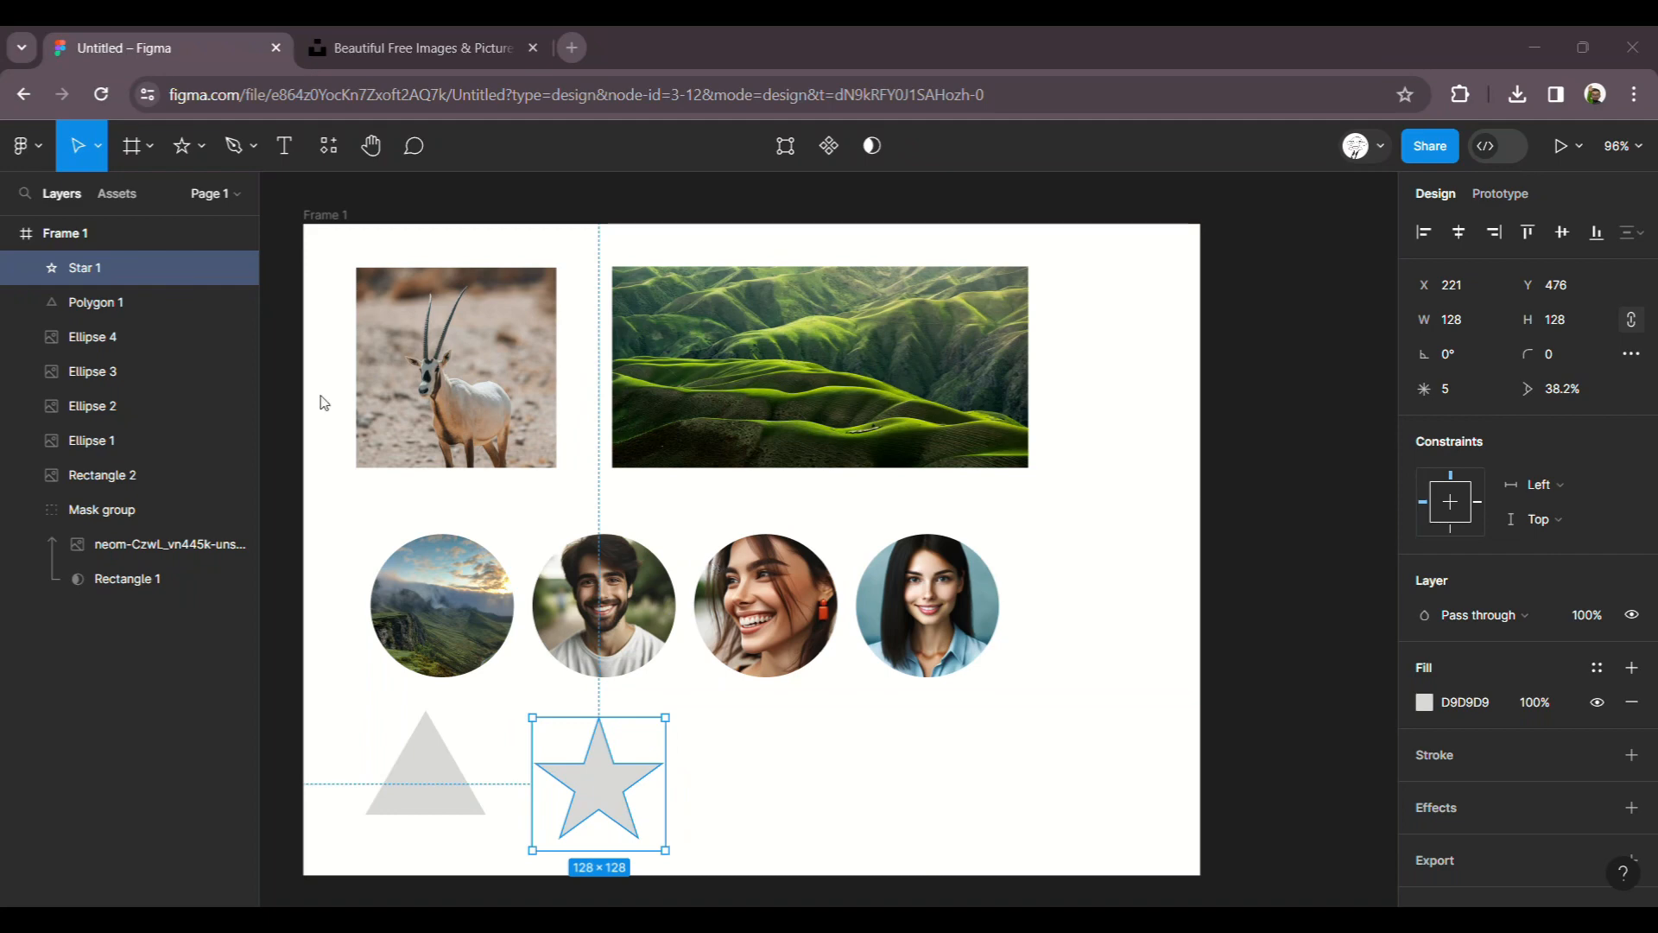
click(604, 781)
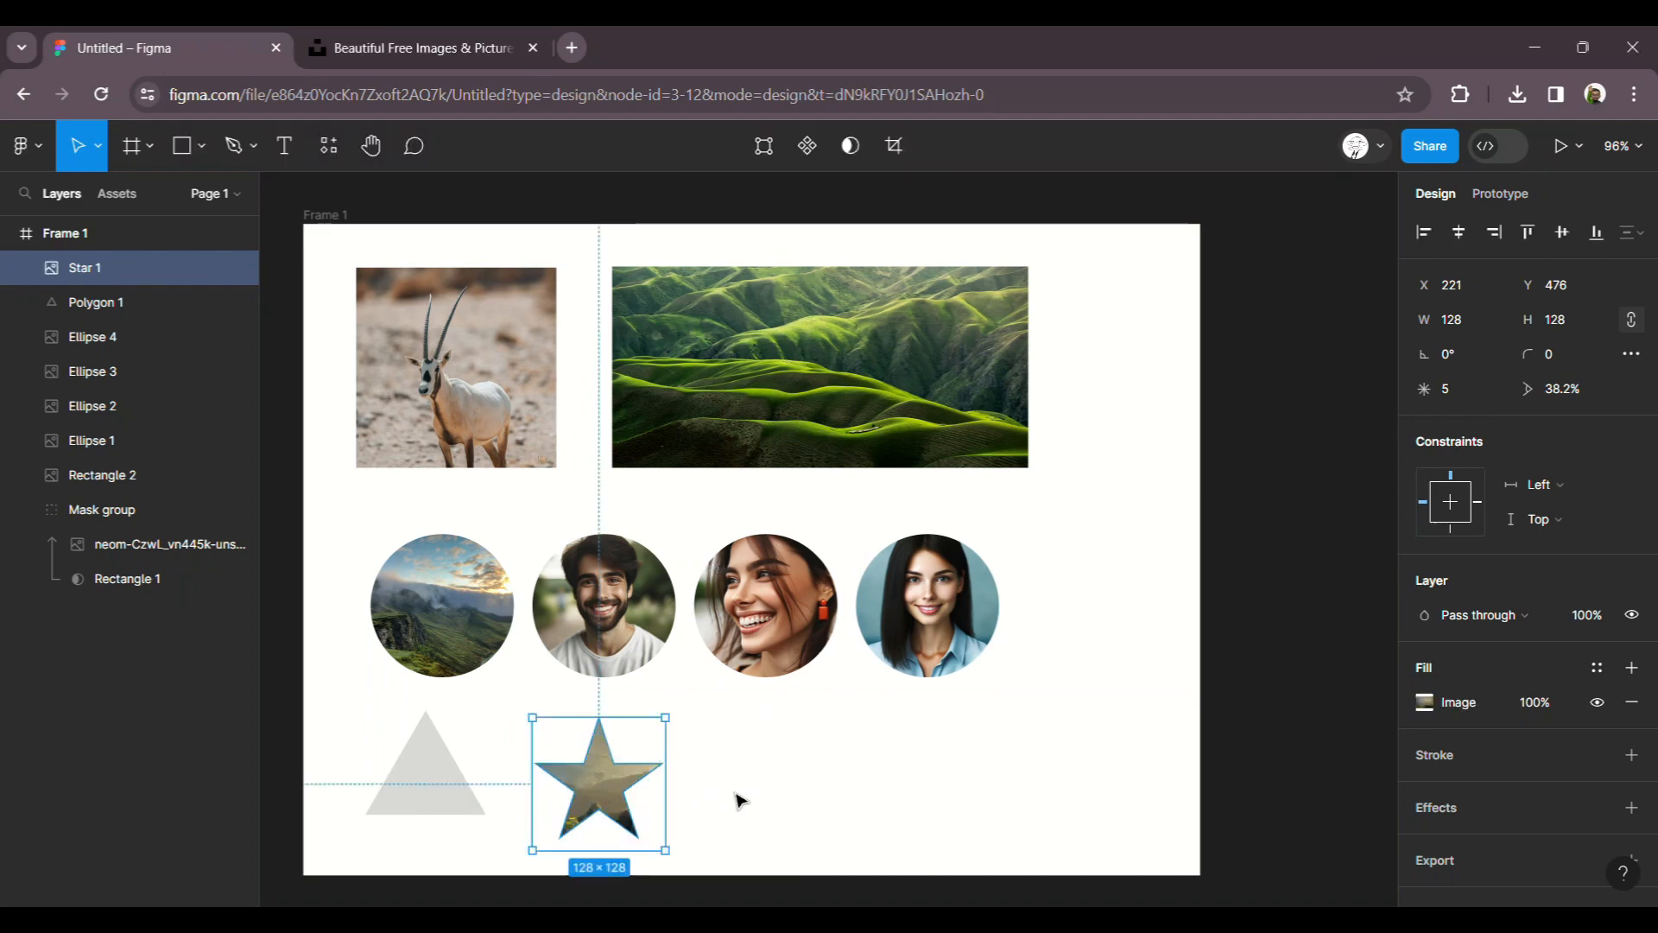
Paste the antelope photo into the frame, shrink it to about 135 × 168 and position it over the triangle
click(452, 773)
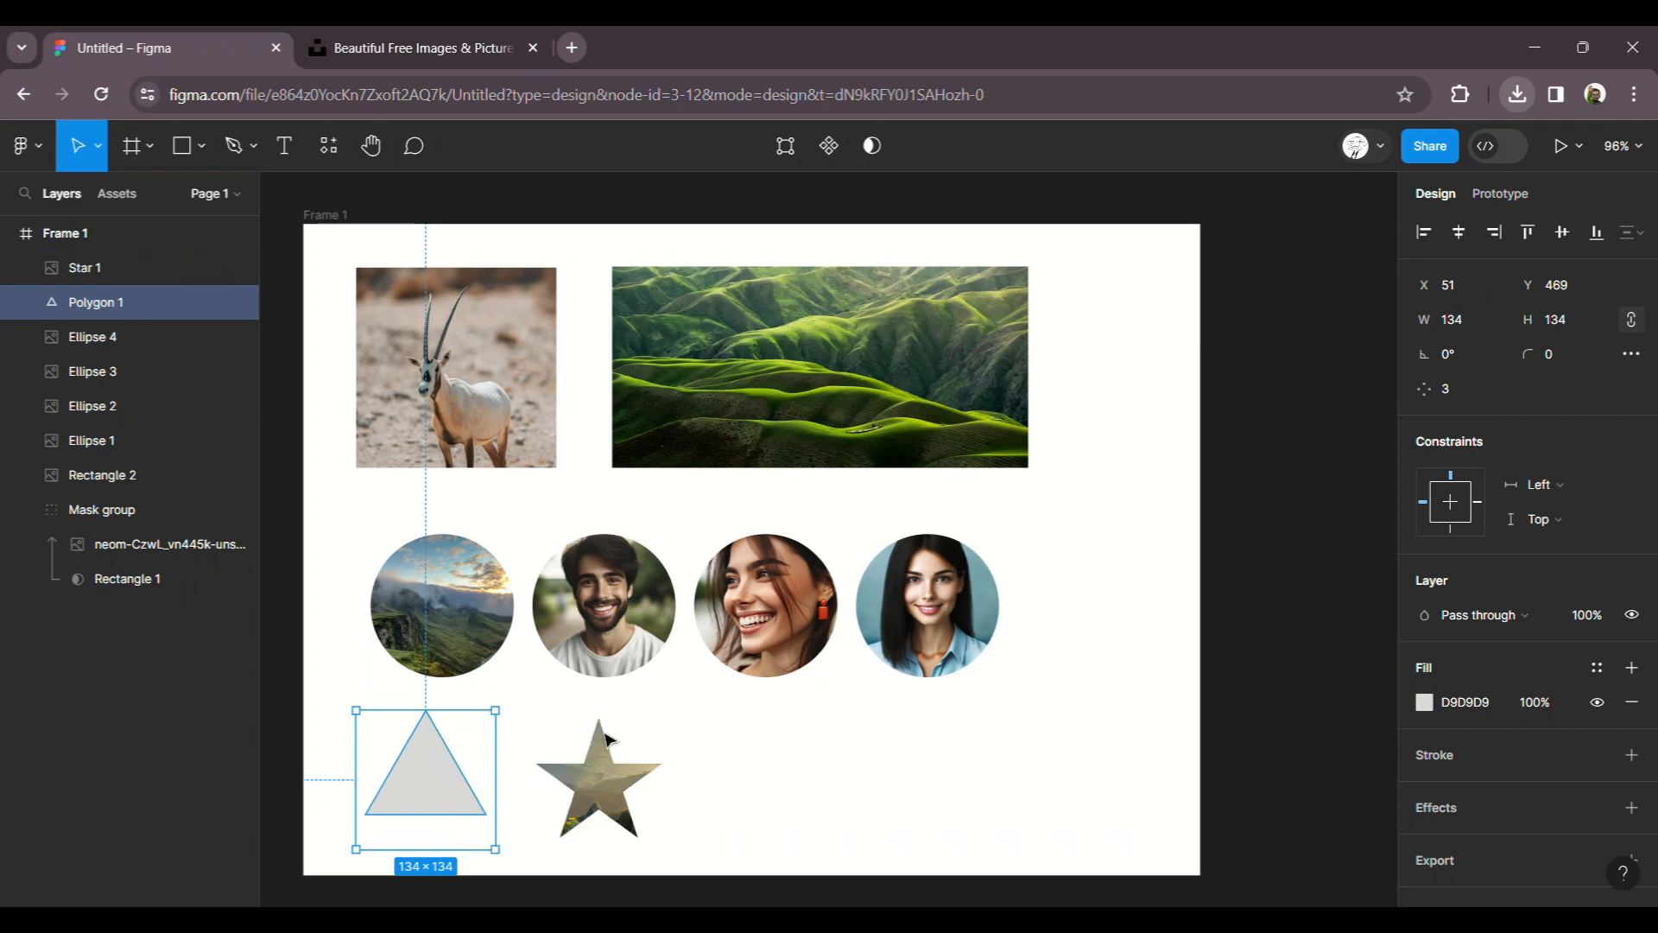
key(ctrl+v)
scroll(748, 573, down, 10)
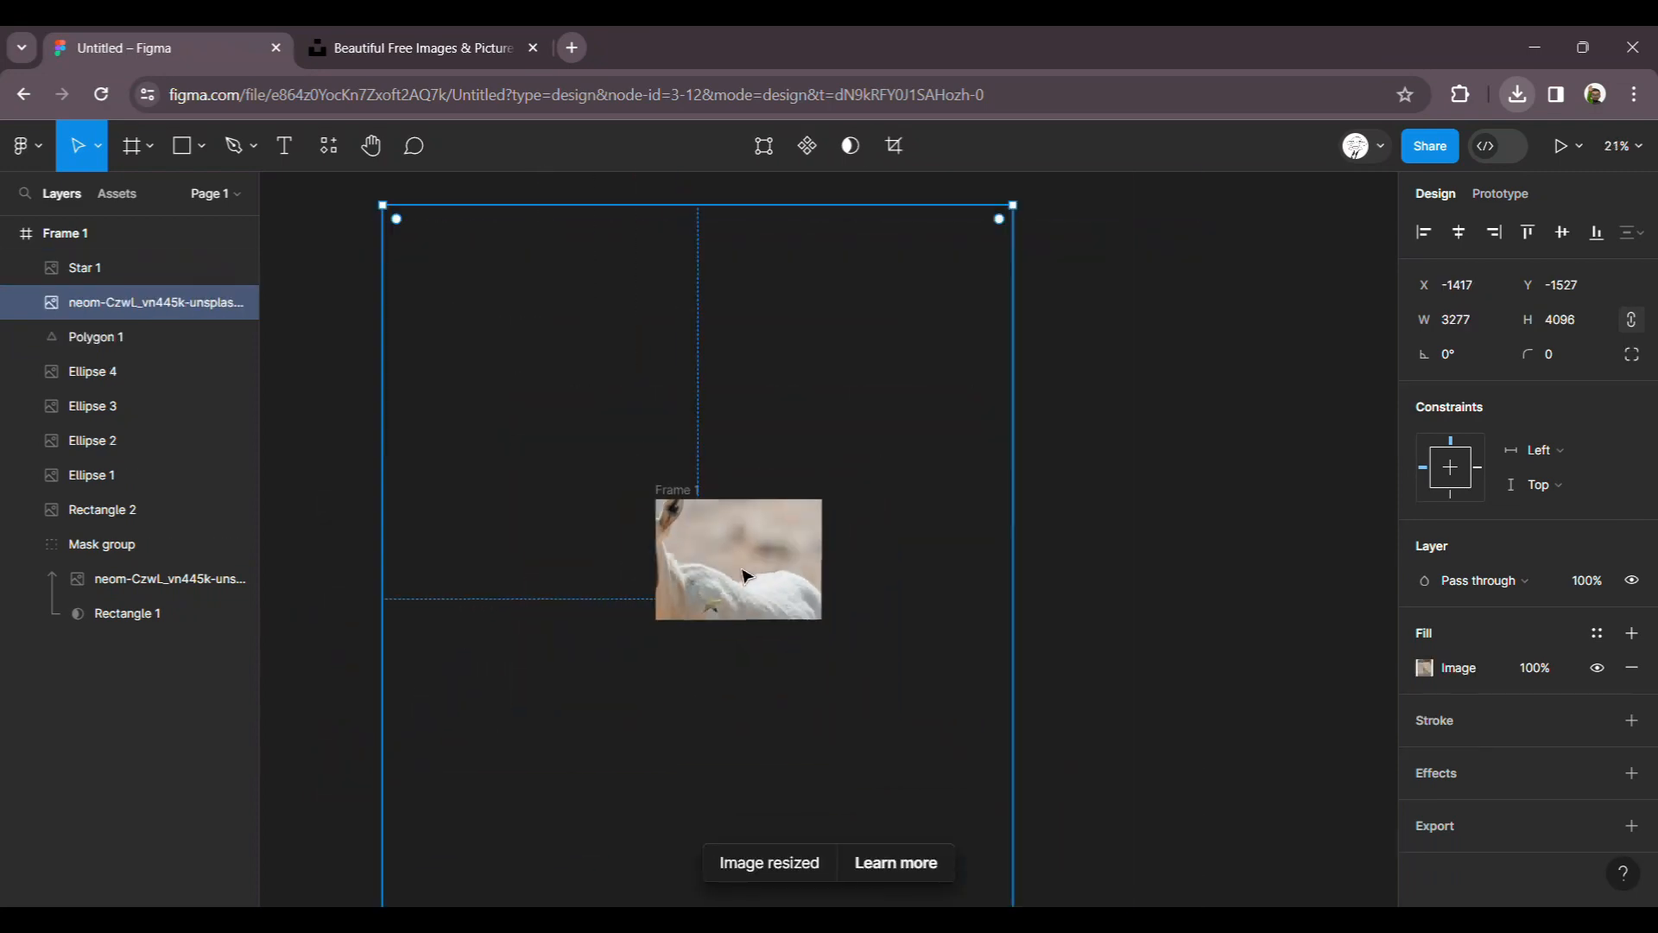
drag(977, 275, 726, 594)
scroll(704, 595, up, 10)
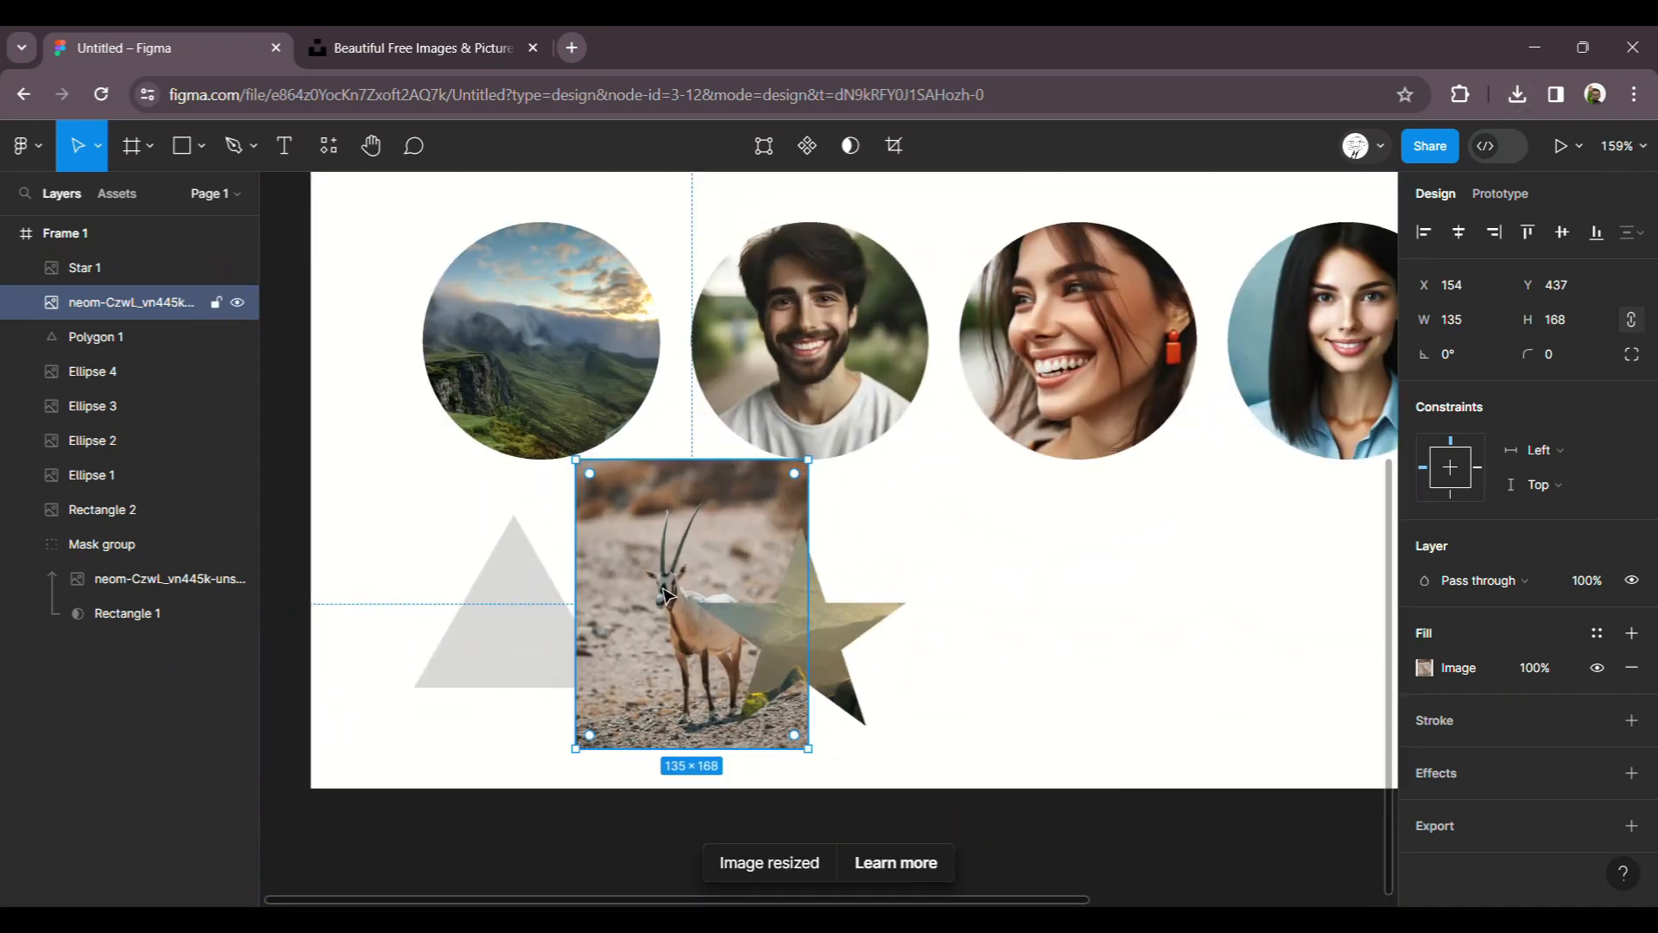
drag(665, 594, 488, 613)
Mask the antelope photo with the triangle beneath it using Use as mask, and deselect the result
drag(652, 662, 574, 614)
right_click(498, 626)
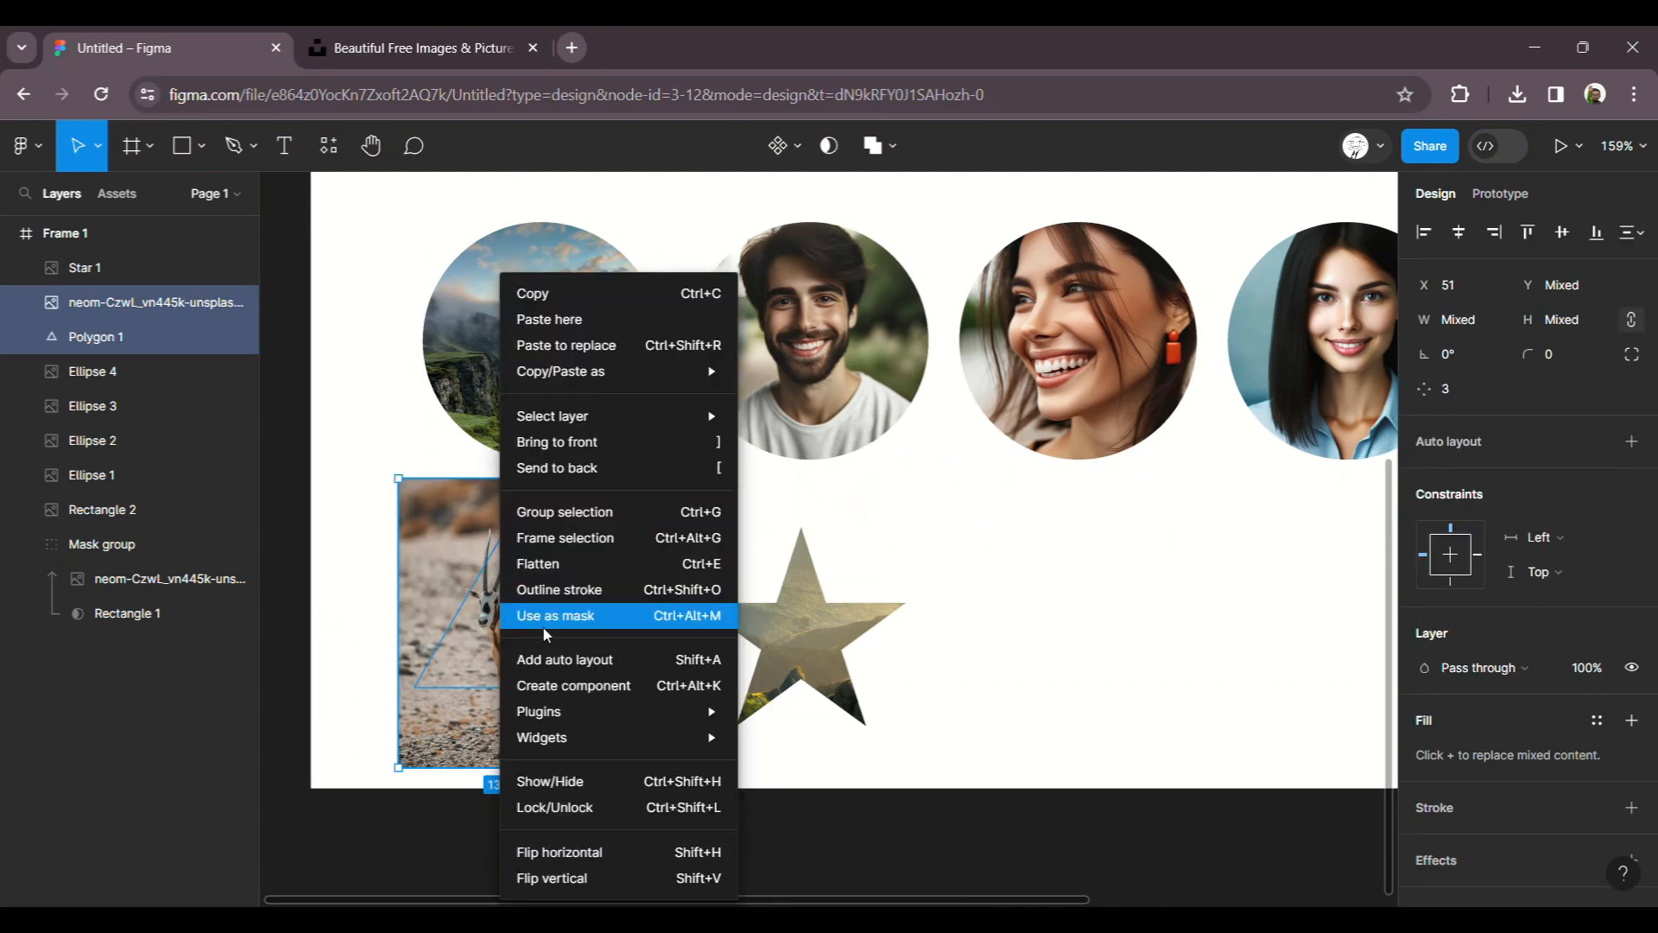
click(577, 615)
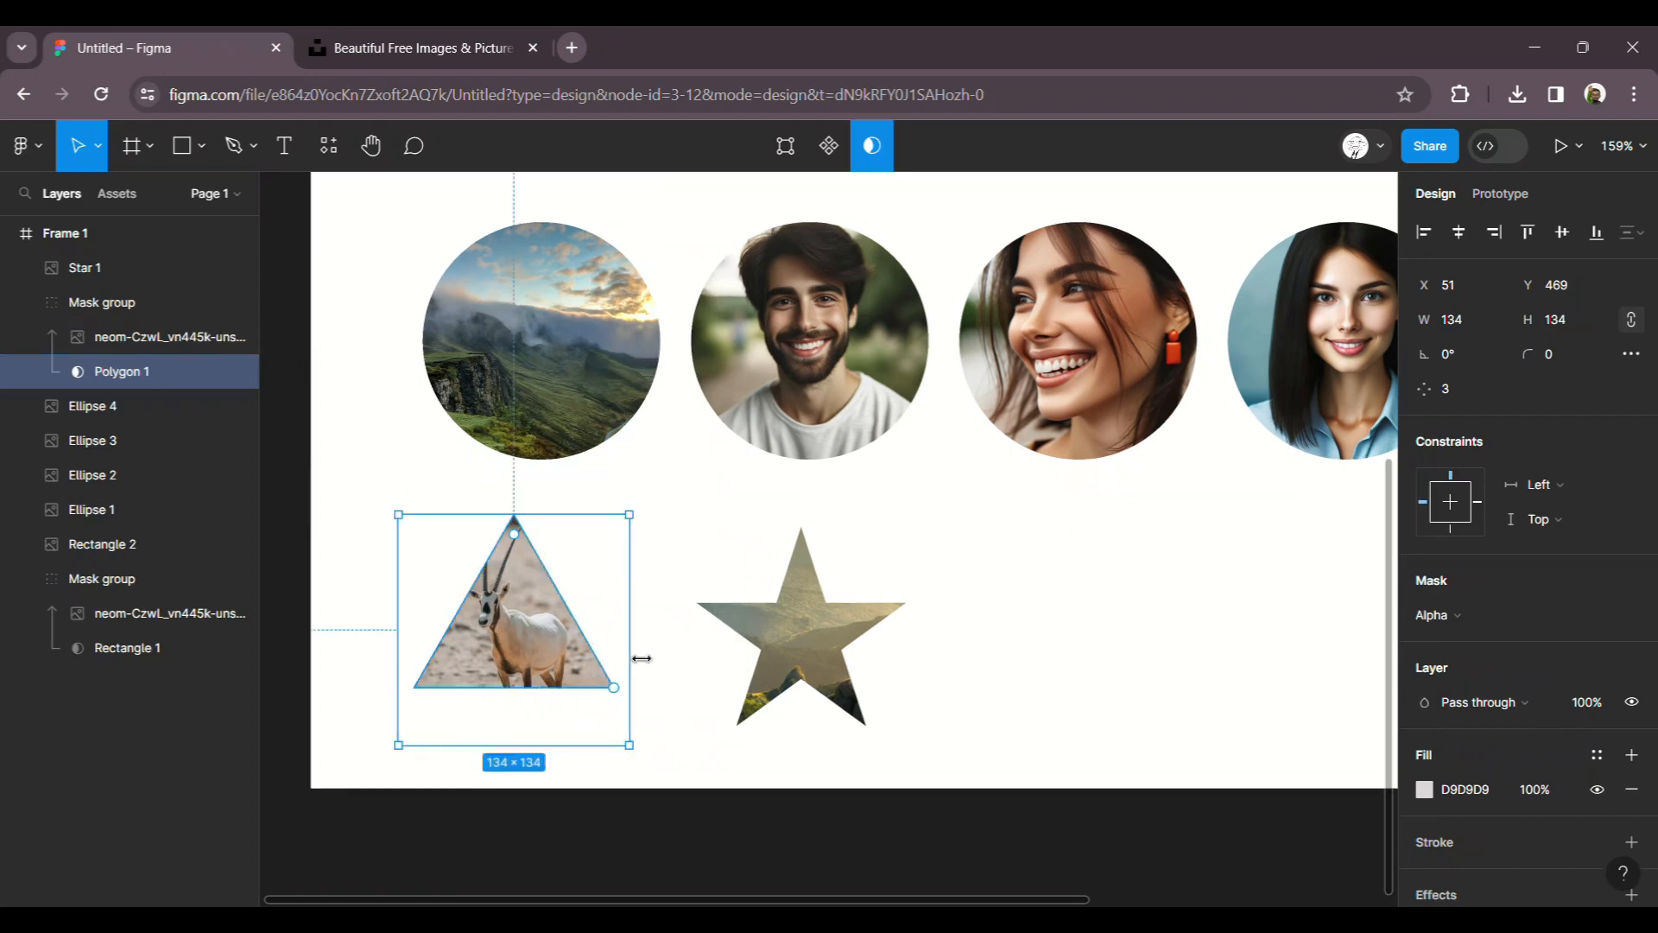
scroll(515, 669, down, 3)
scroll(514, 665, down, 3)
scroll(608, 387, up, 2)
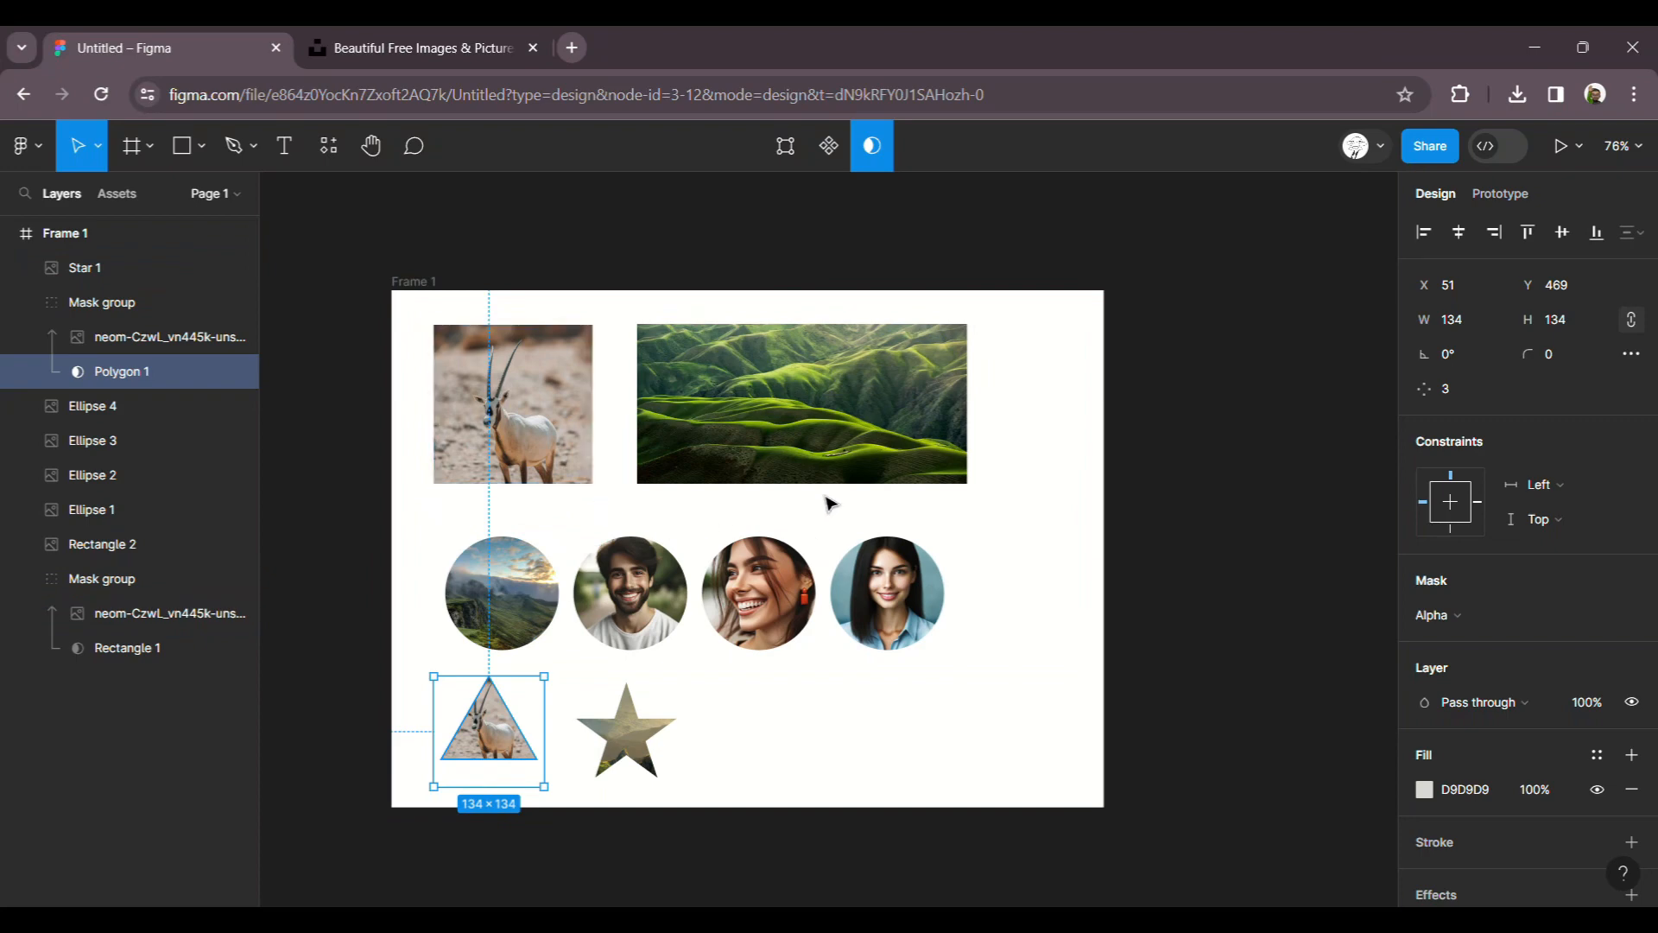
click(1172, 571)
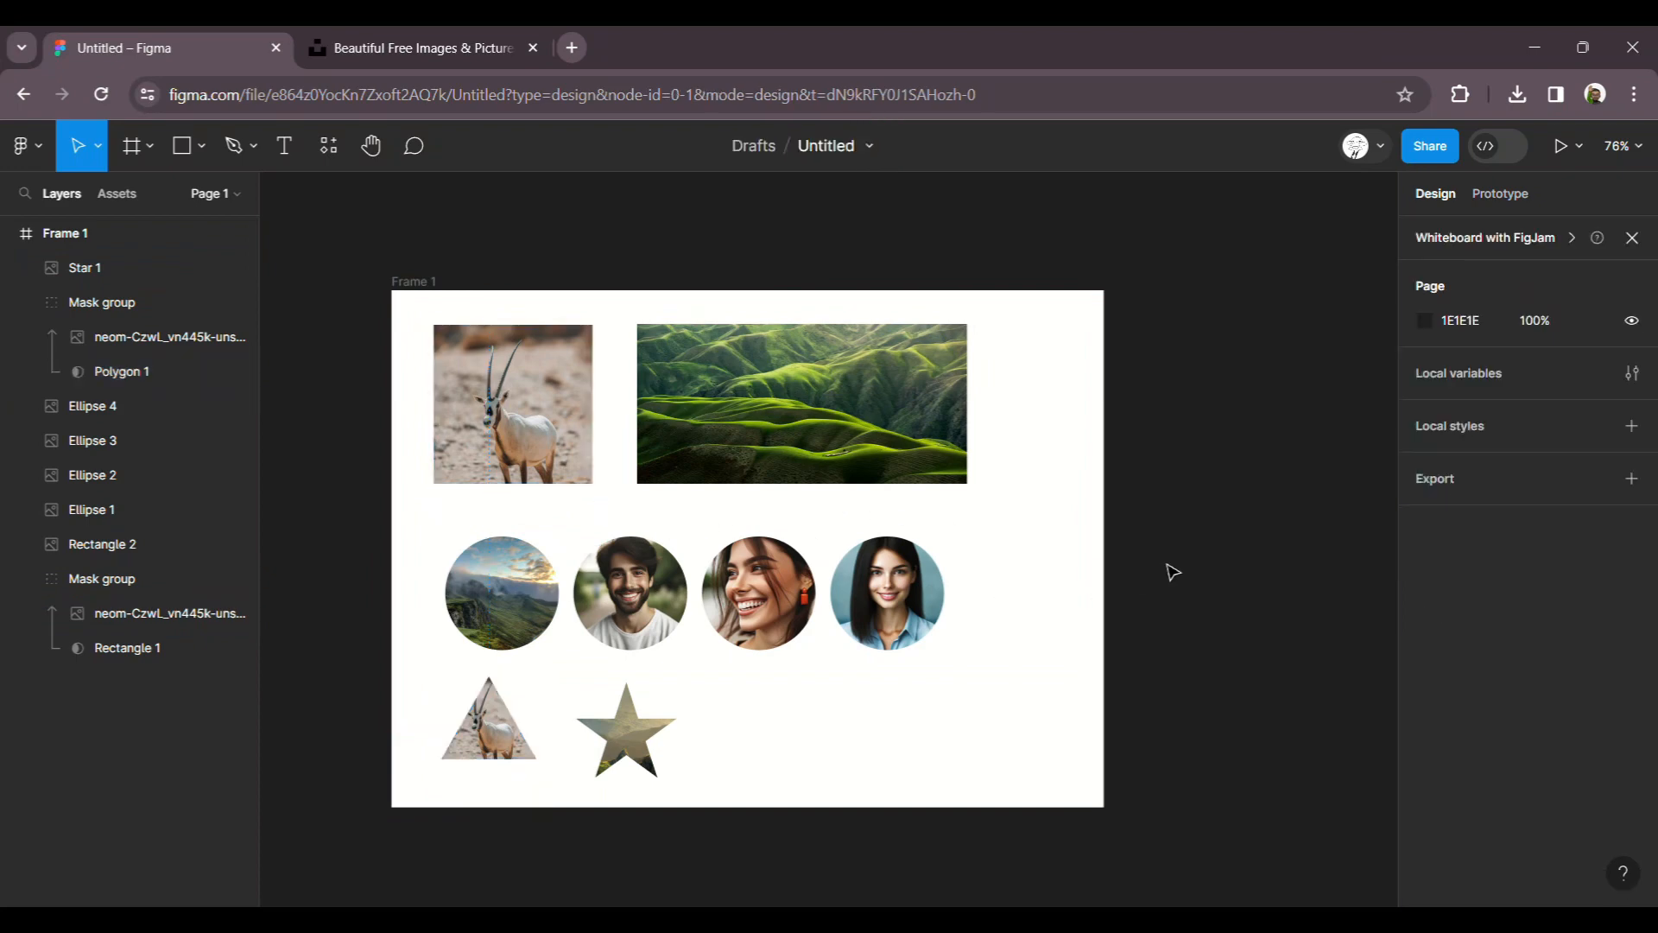